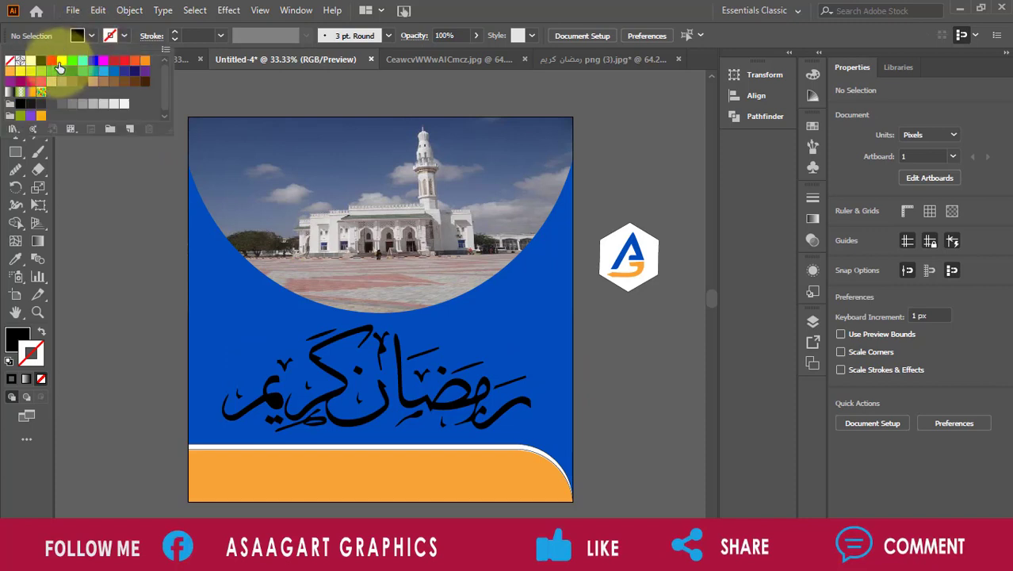
- Fill the whole Arabic calligraphy above the orange band with white
{"action": "left_click", "coordinate": [30, 61]}
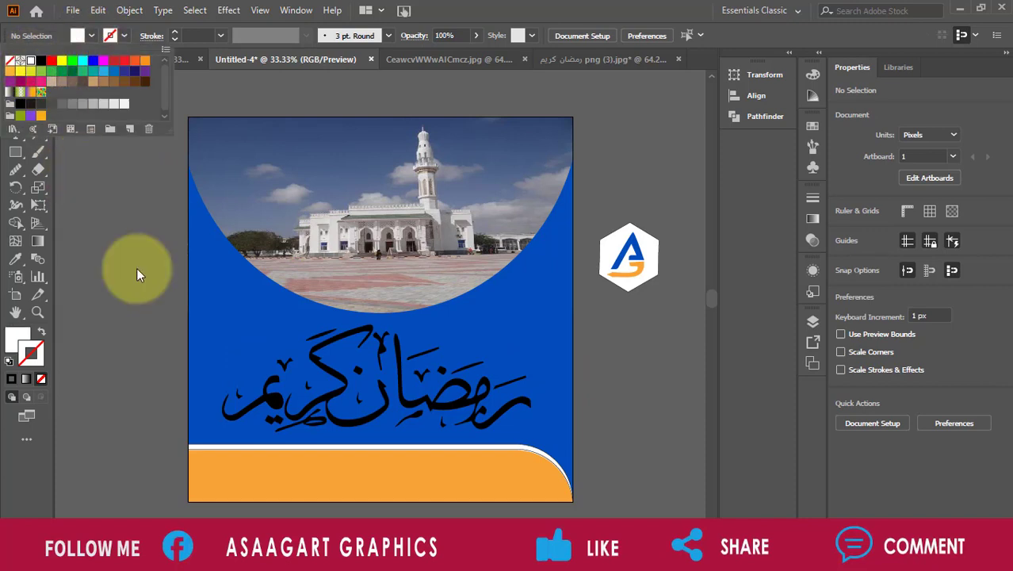
{"action": "left_click", "coordinate": [251, 391]}
{"action": "left_click", "coordinate": [266, 403]}
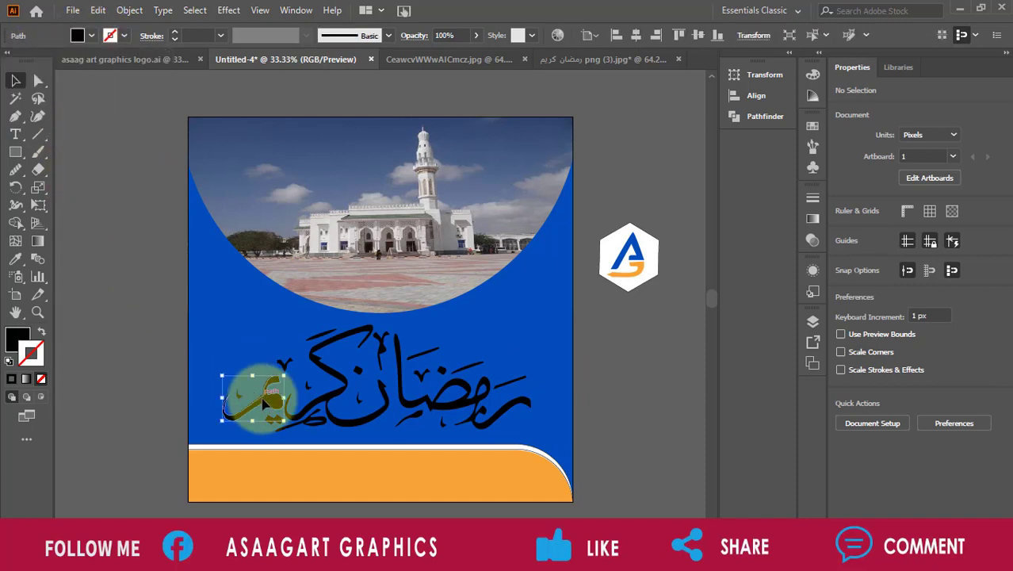
{"action": "left_click", "coordinate": [224, 442]}
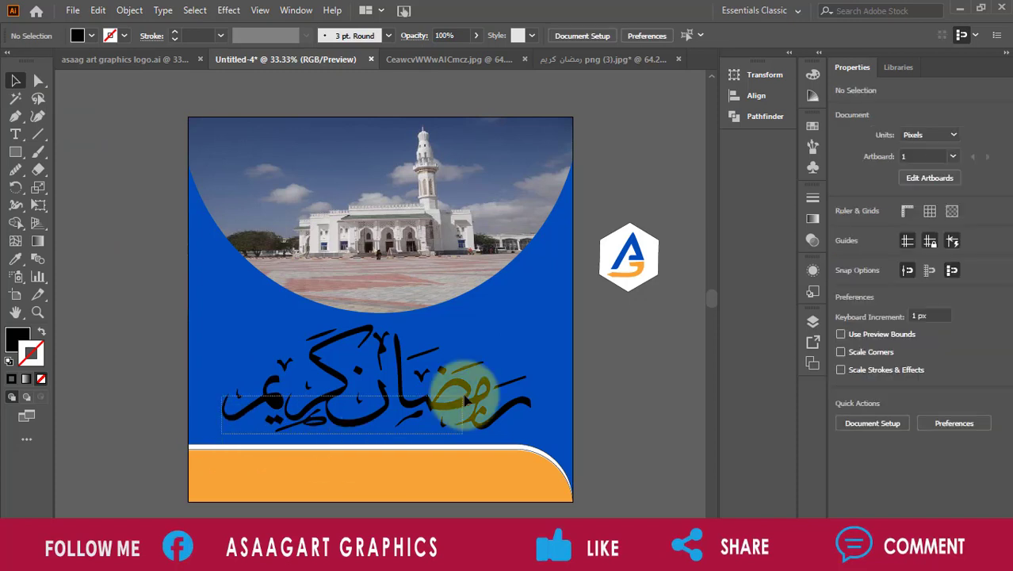
{"action": "left_click", "coordinate": [525, 332]}
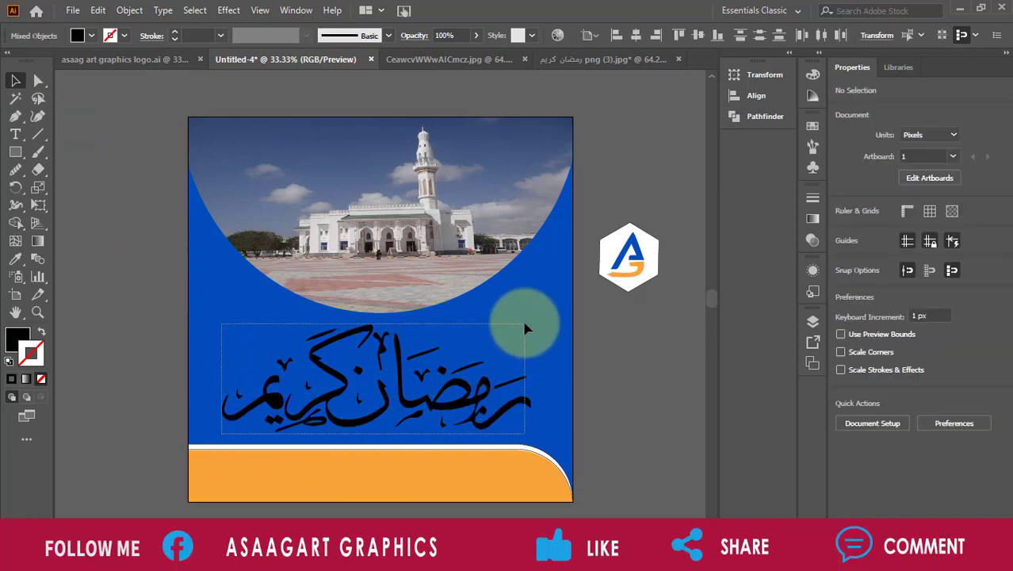
{"action": "left_click", "coordinate": [79, 34]}
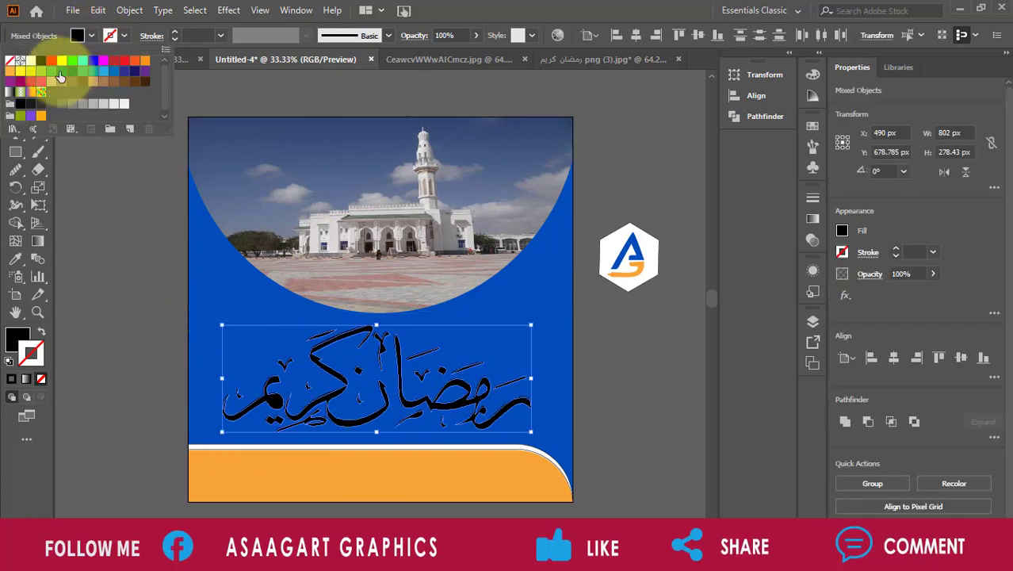
{"action": "left_click", "coordinate": [31, 61]}
{"action": "left_click", "coordinate": [124, 207]}
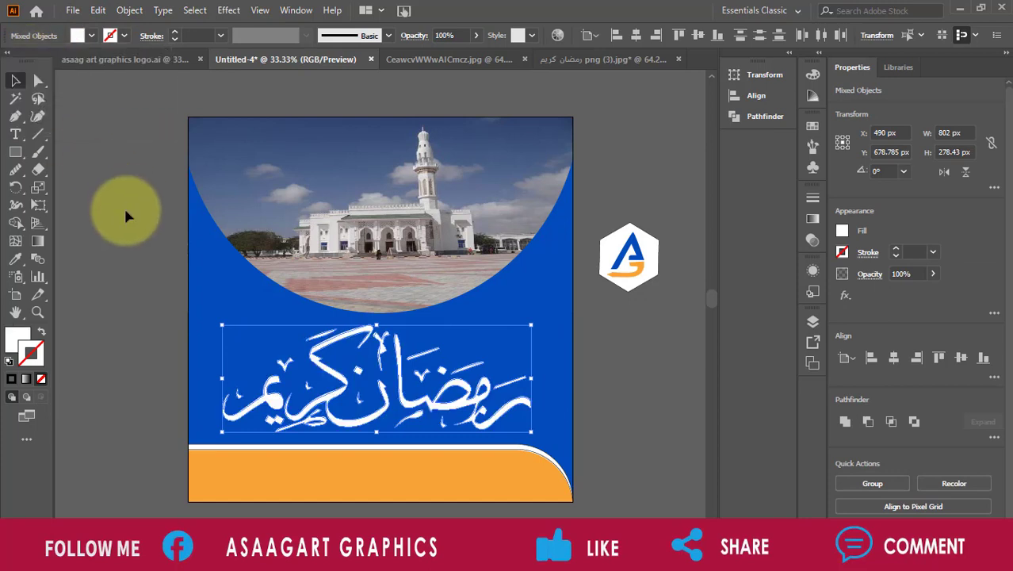
{"action": "left_click", "coordinate": [123, 205]}
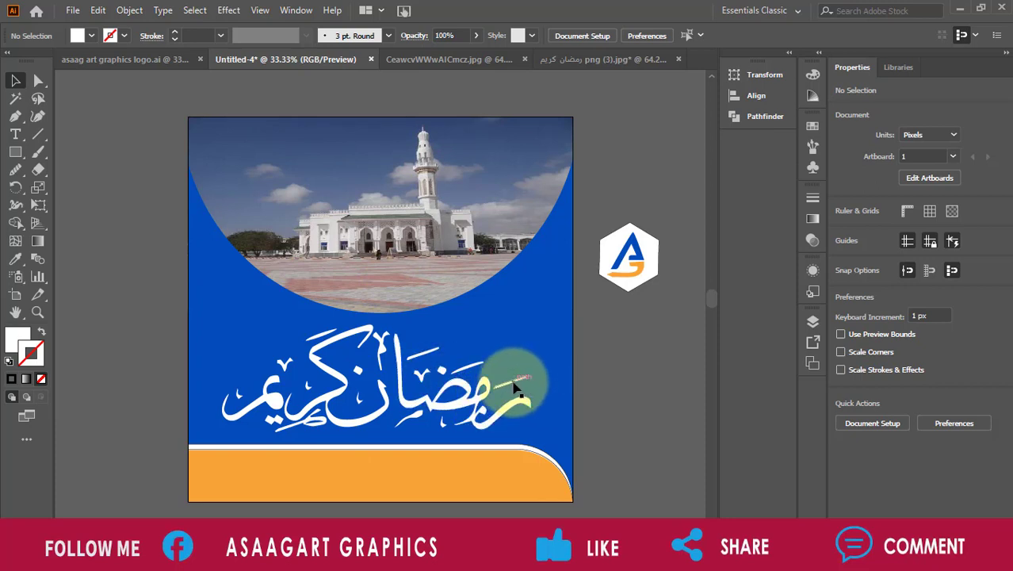
- Recolor the whole Arabic calligraphy with the orange sampled from the band below it
{"action": "left_click", "coordinate": [540, 375]}
{"action": "left_click", "coordinate": [620, 401]}
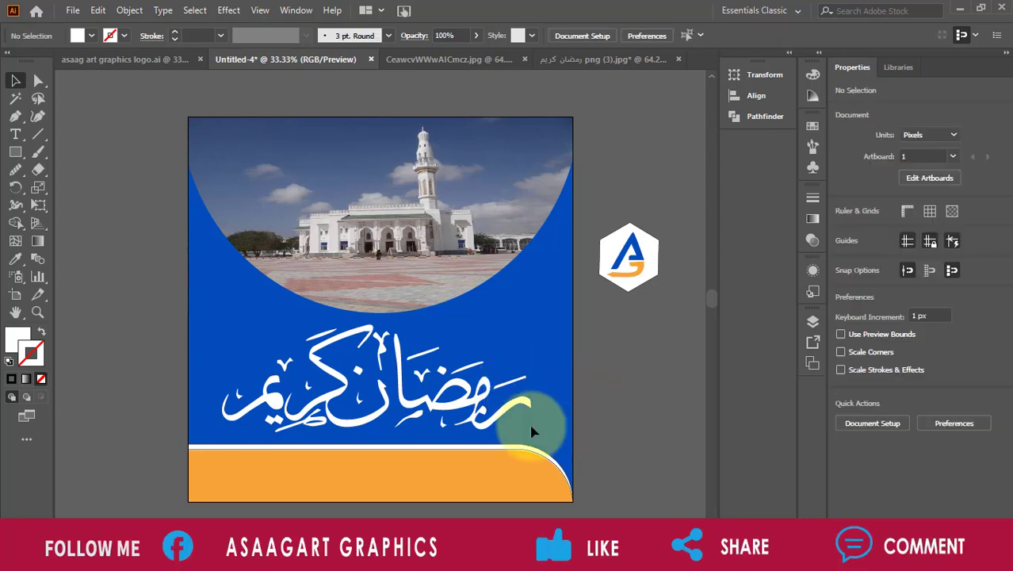
{"action": "left_click_drag", "start_coordinate": [216, 436], "coordinate": [543, 326]}
{"action": "left_click", "coordinate": [15, 259]}
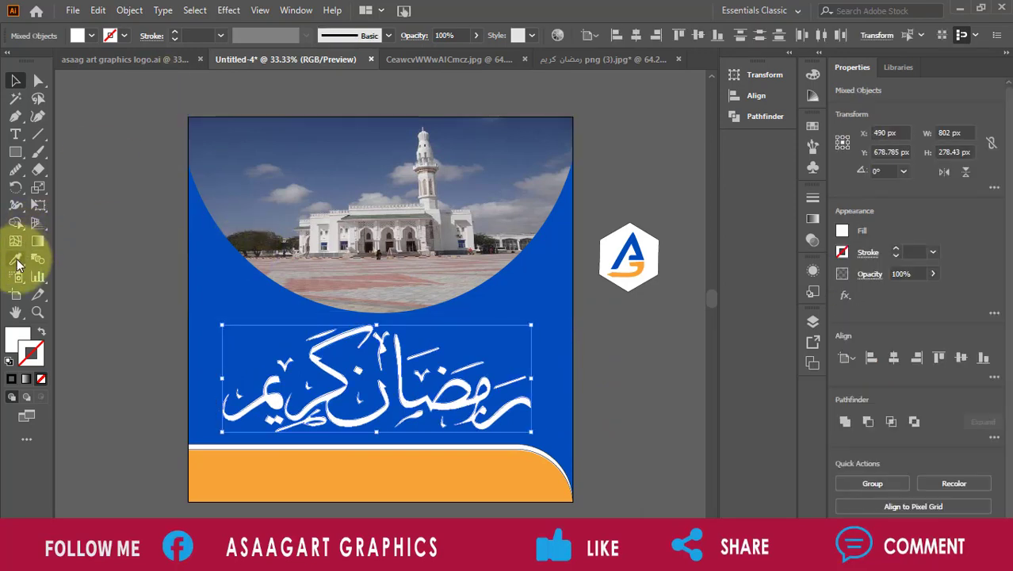
{"action": "left_click", "coordinate": [315, 489]}
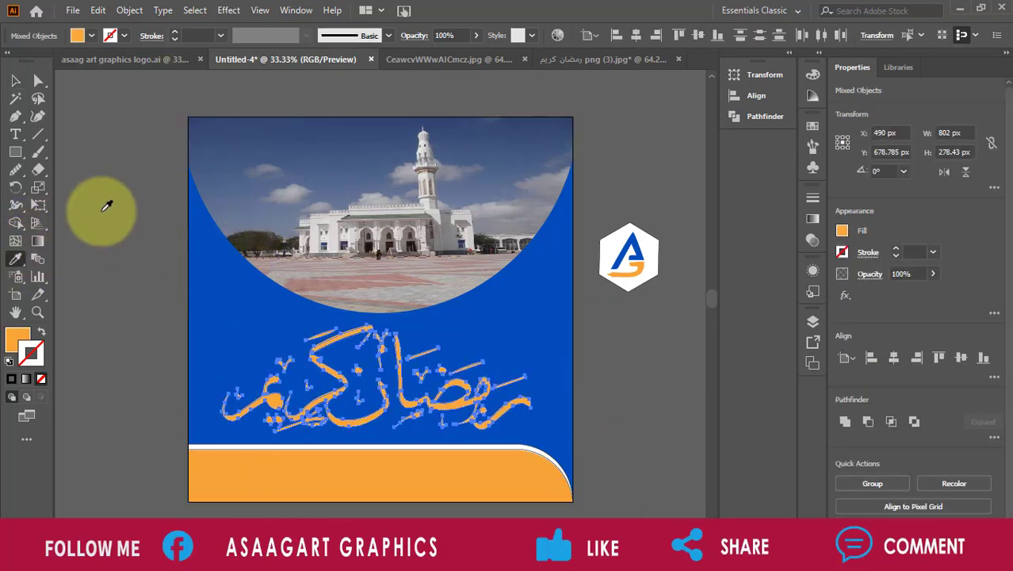
{"action": "left_click", "coordinate": [15, 80]}
{"action": "left_click", "coordinate": [96, 161]}
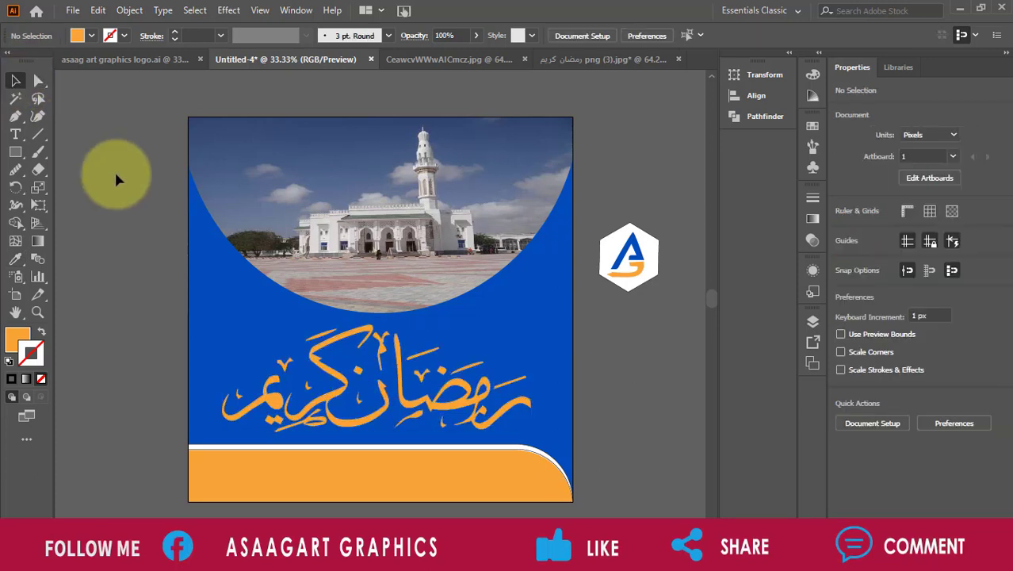
- Fill only the main lettering of the rightmost calligraphy part, رمضا, with white, leaving its accent marks orange
{"action": "double_click", "coordinate": [505, 416]}
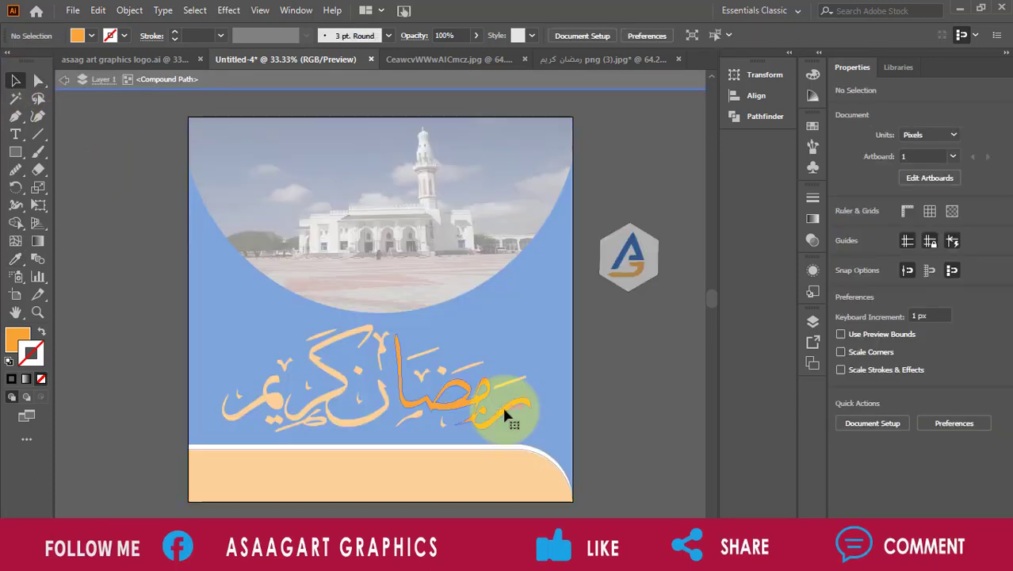
{"action": "left_click", "coordinate": [505, 414]}
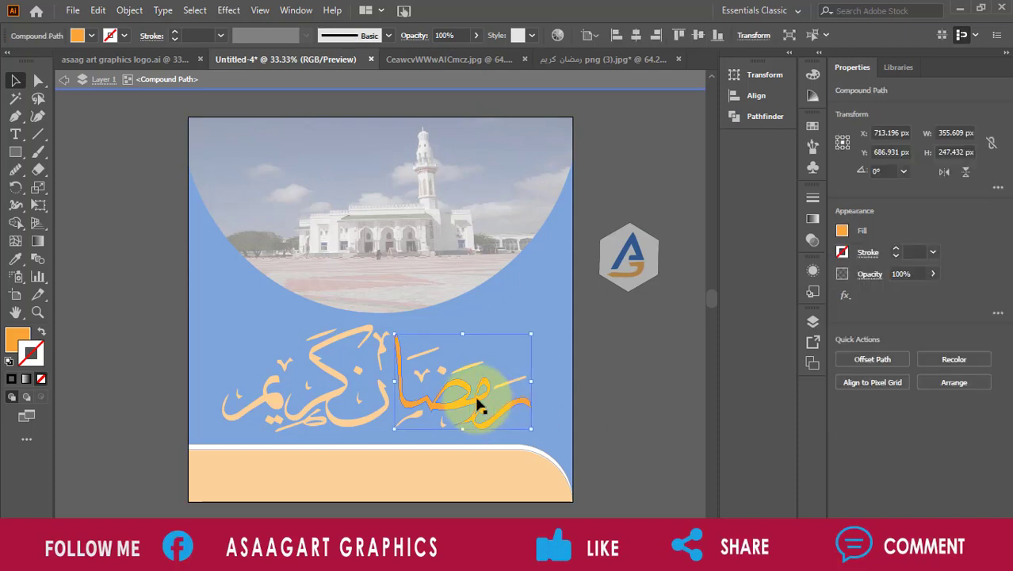
{"action": "left_click", "coordinate": [332, 334]}
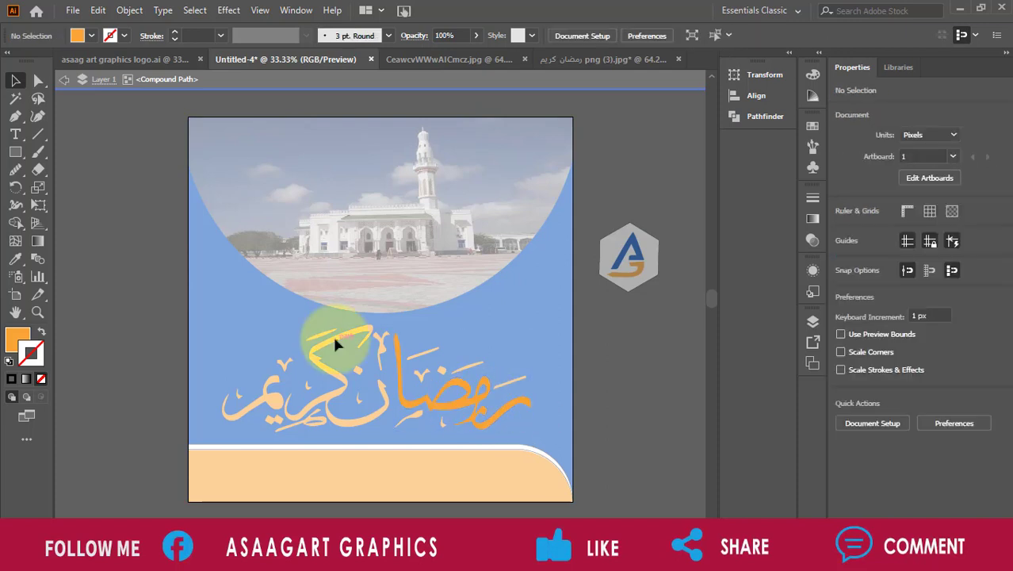
{"action": "left_click", "coordinate": [91, 37]}
{"action": "left_click", "coordinate": [30, 61]}
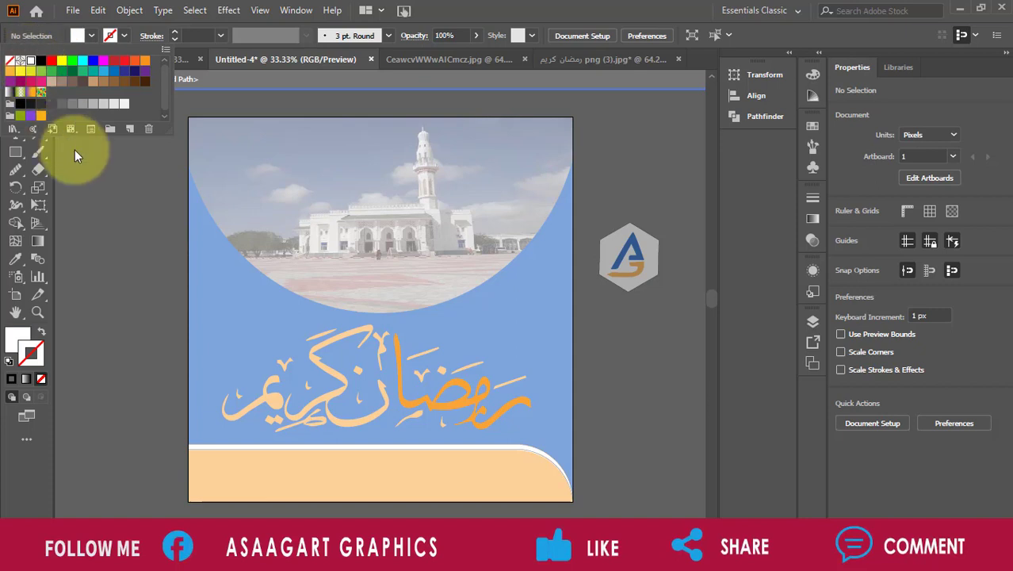
{"action": "left_click", "coordinate": [432, 399]}
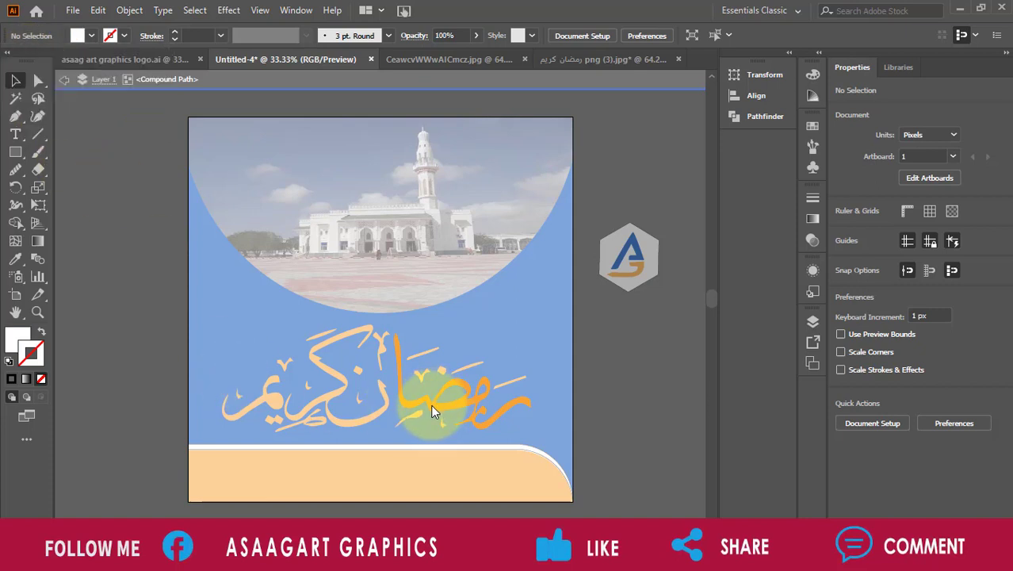
{"action": "left_click", "coordinate": [430, 404]}
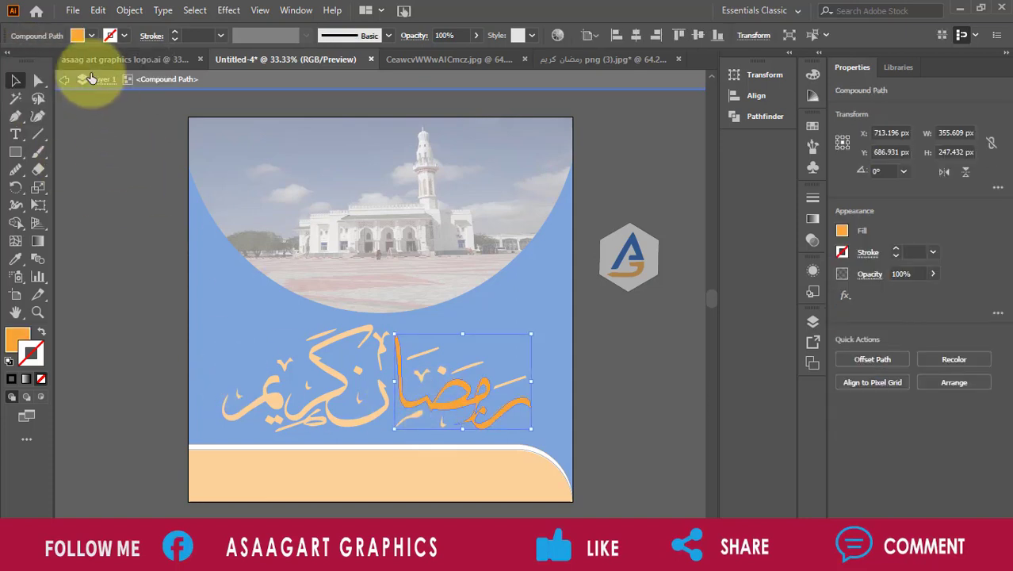
{"action": "left_click", "coordinate": [92, 36]}
{"action": "left_click", "coordinate": [30, 61]}
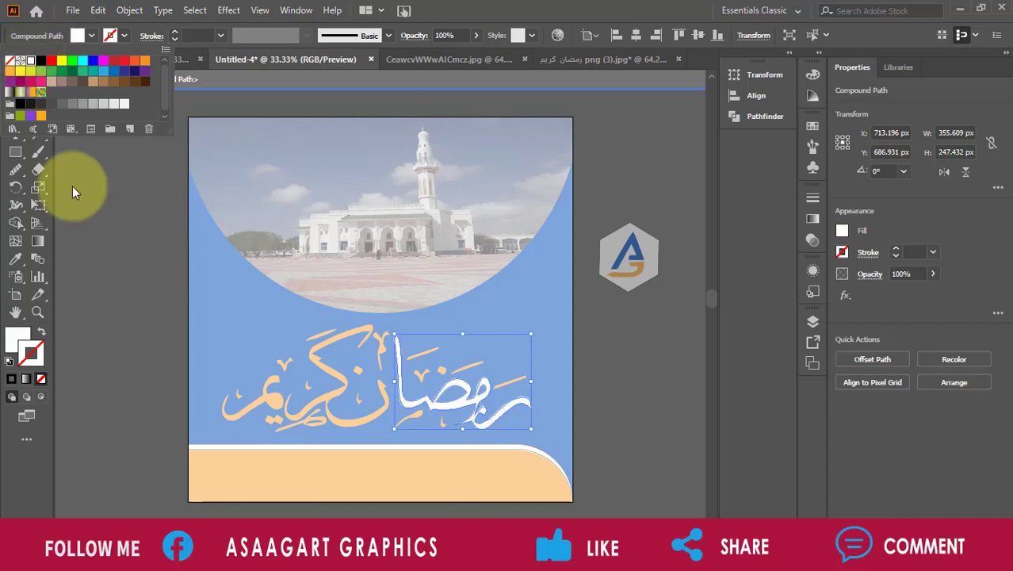
{"action": "left_click", "coordinate": [112, 307]}
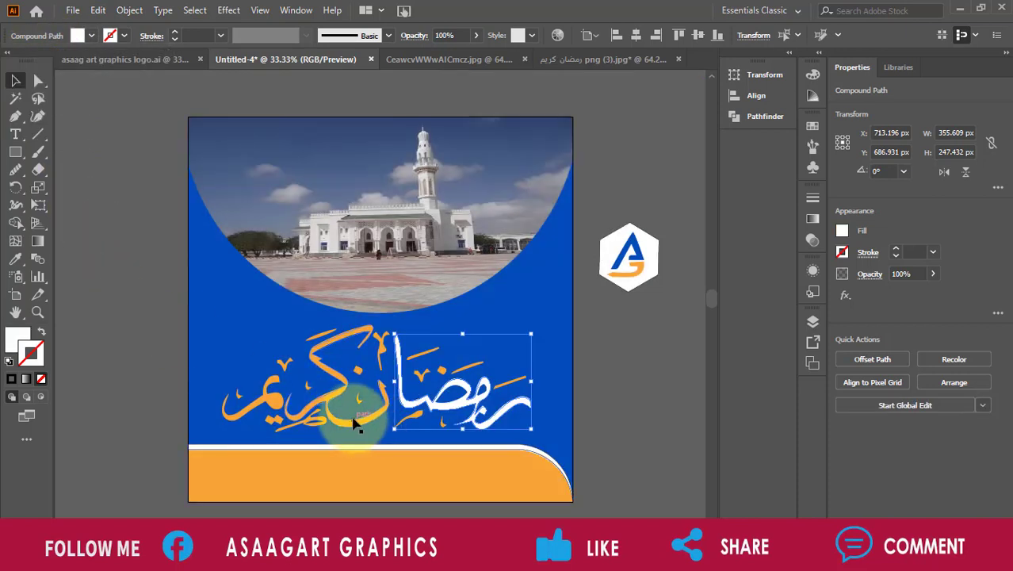
- Fill the large middle letter path of the calligraphy with white
{"action": "left_click", "coordinate": [354, 431]}
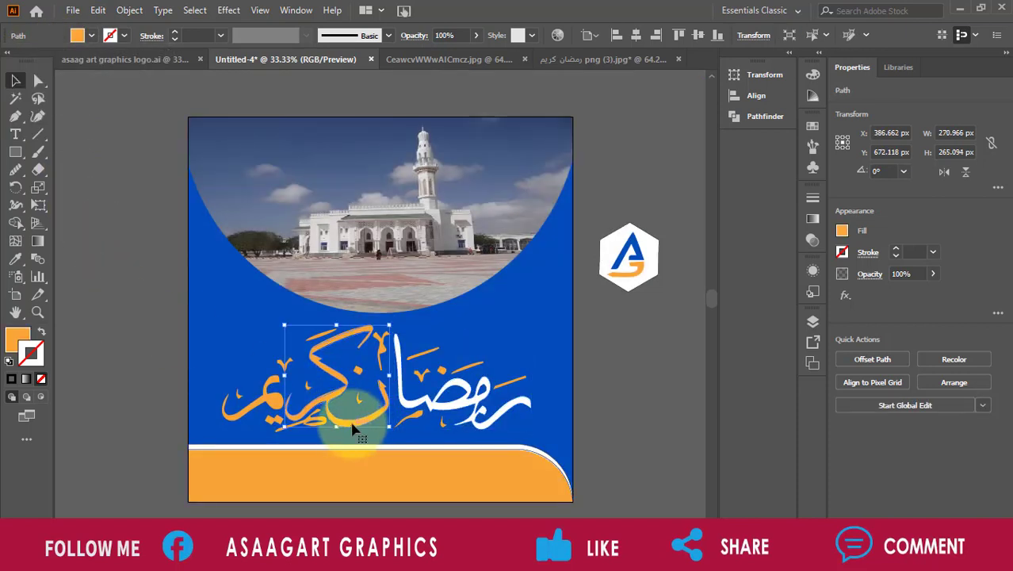
{"action": "double_click", "coordinate": [354, 430]}
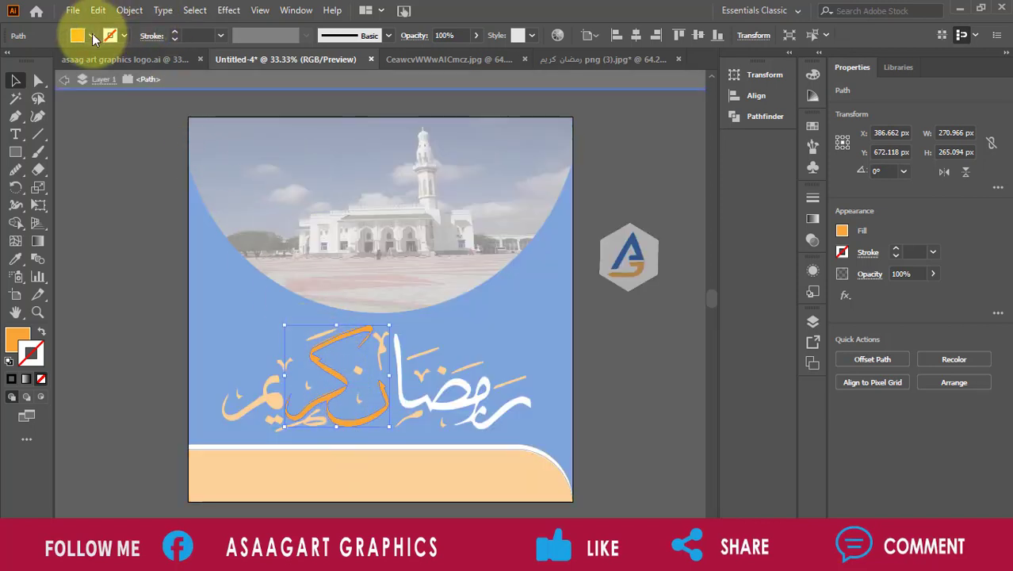
{"action": "left_click", "coordinate": [92, 37]}
{"action": "left_click", "coordinate": [30, 60]}
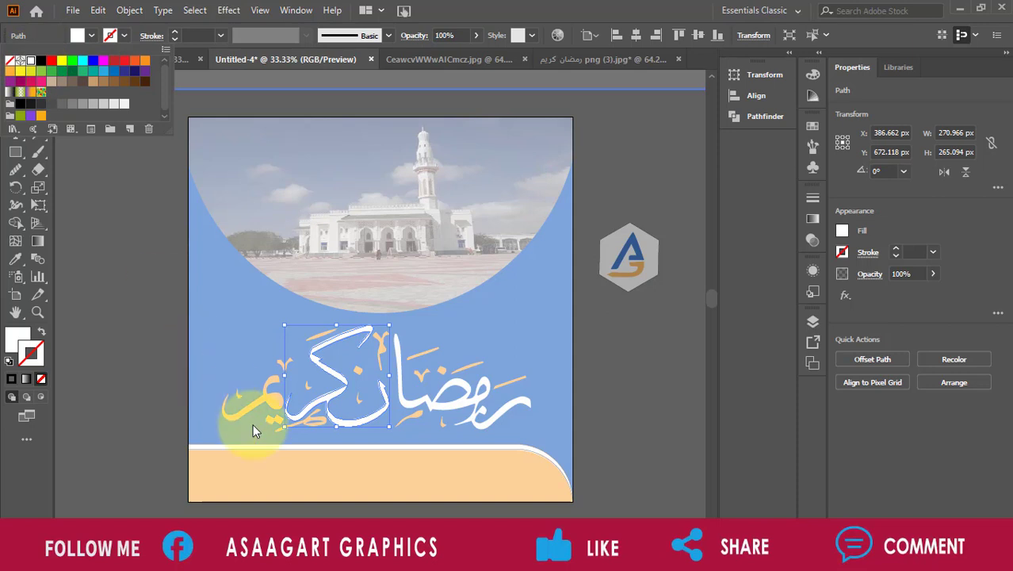
- Fill the leftmost letter path of the calligraphy with white and deselect it
{"action": "double_click", "coordinate": [254, 406]}
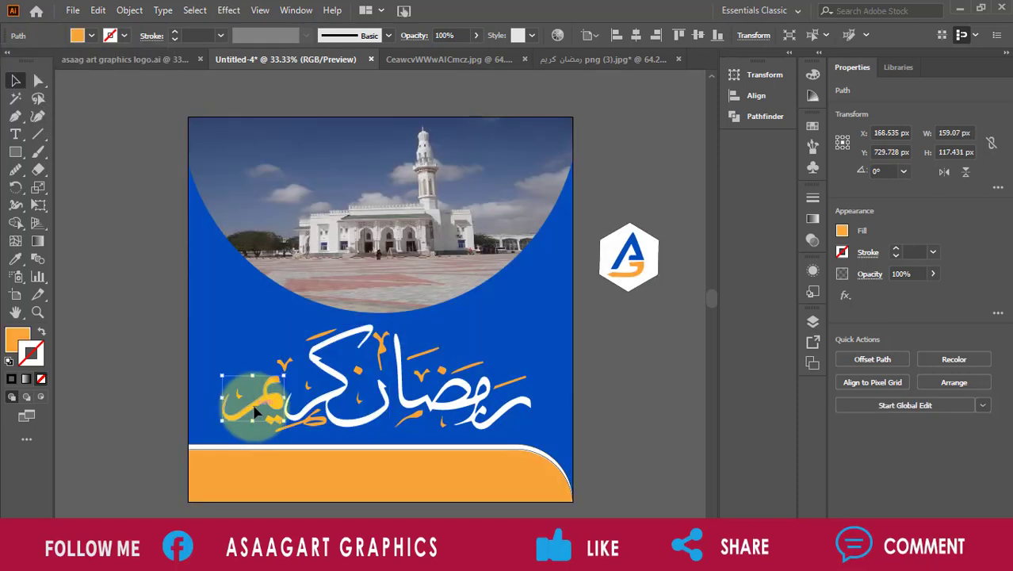
{"action": "left_click", "coordinate": [92, 36]}
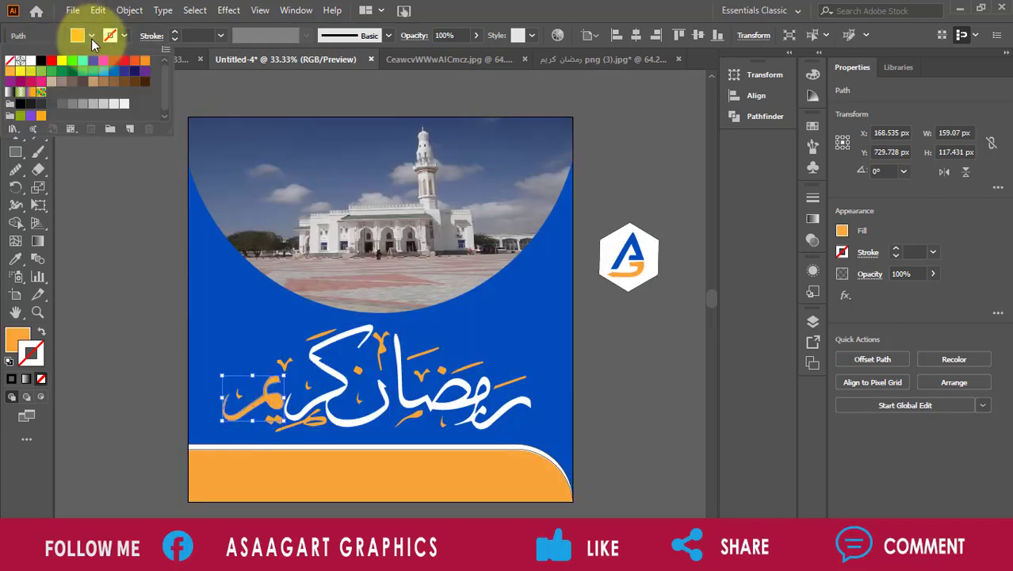
{"action": "left_click", "coordinate": [30, 62]}
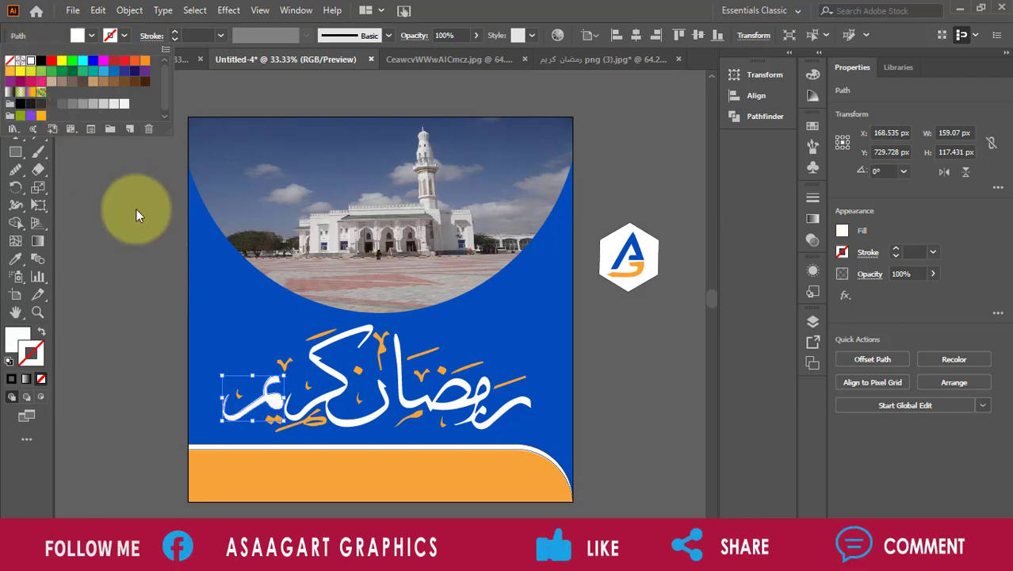
{"action": "left_click", "coordinate": [113, 363]}
{"action": "left_click", "coordinate": [119, 366]}
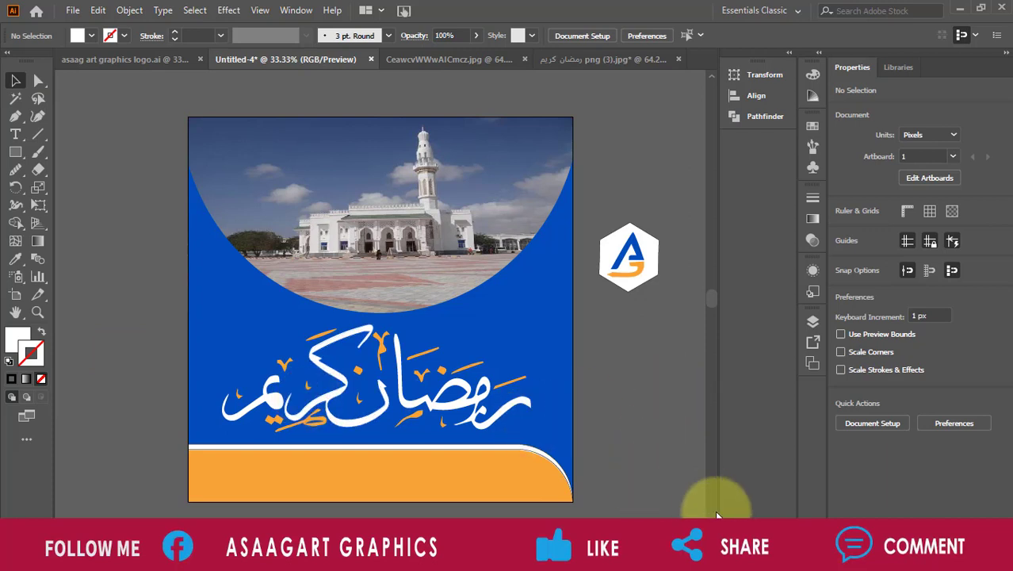
- Delete the white hexagonal AG logo lying beside the artboard
{"action": "scroll", "coordinate": [711, 500], "scroll_direction": "down", "scroll_amount": 1}
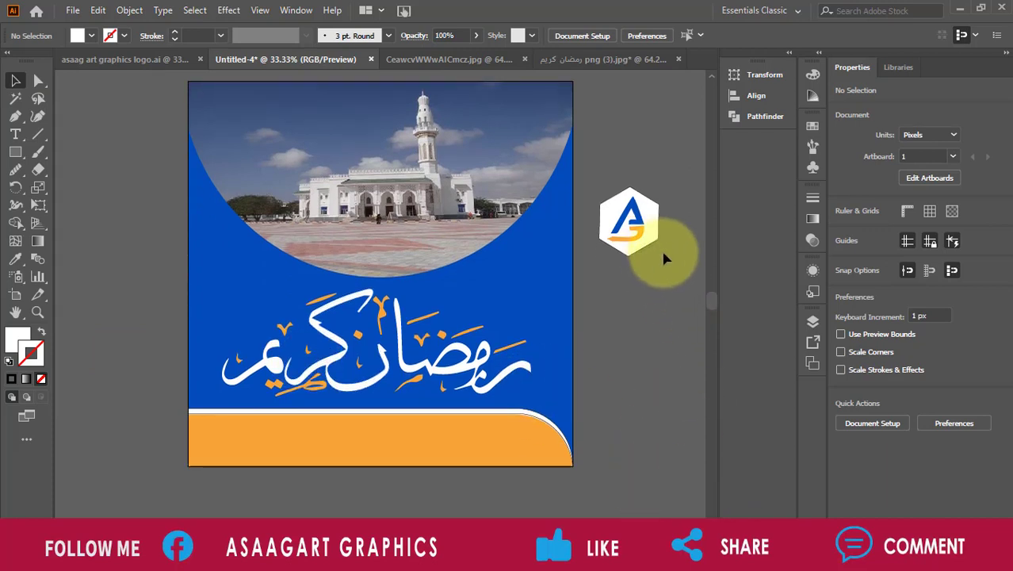
{"action": "left_click", "coordinate": [626, 198]}
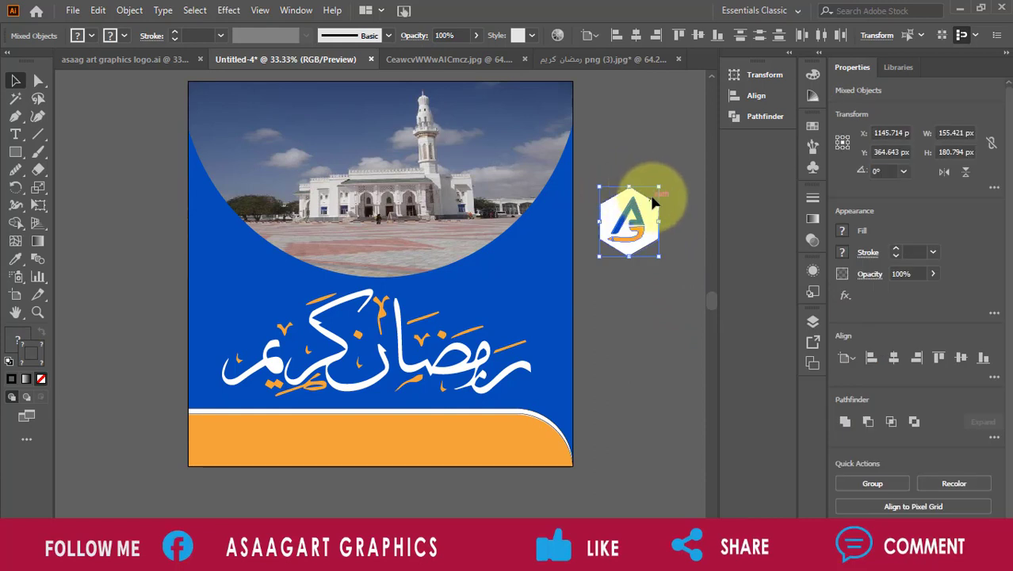
{"action": "key", "text": "Delete"}
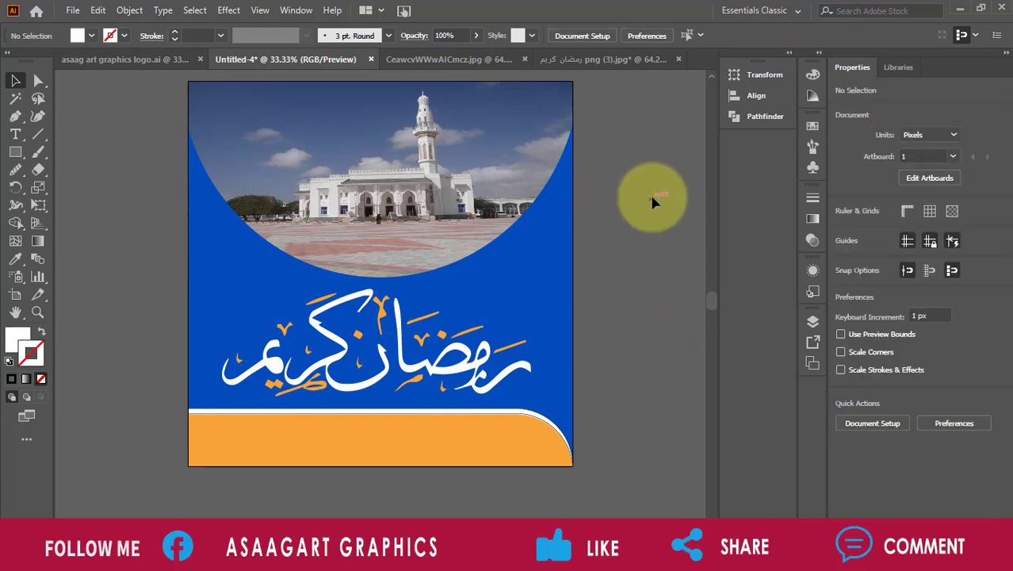
- Copy the blue hexagonal logo from asaag art graphics logo.ai into the poster's orange band, scaled to about 104 × 120 px
{"action": "left_click", "coordinate": [160, 58]}
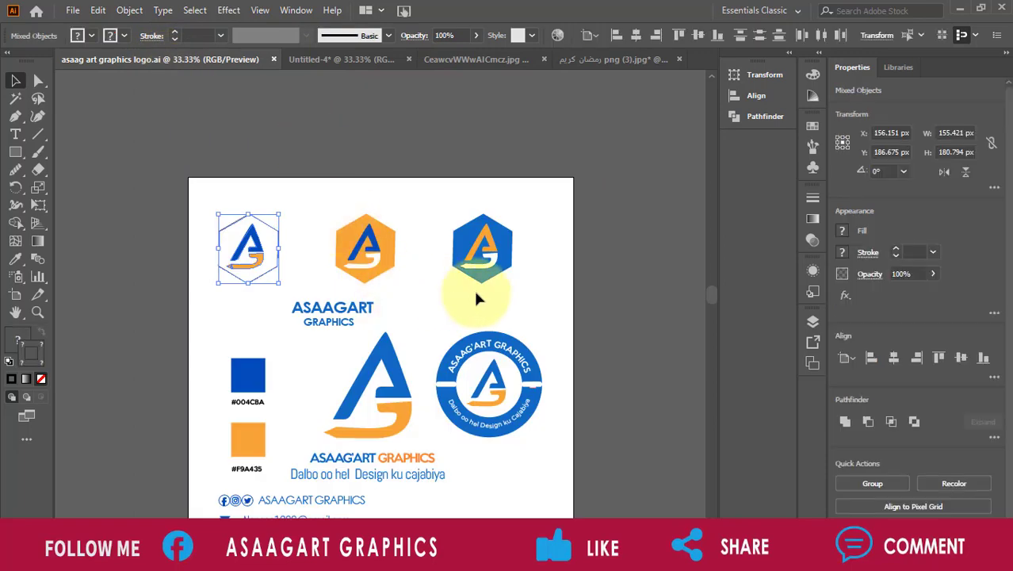
{"action": "left_click", "coordinate": [478, 231]}
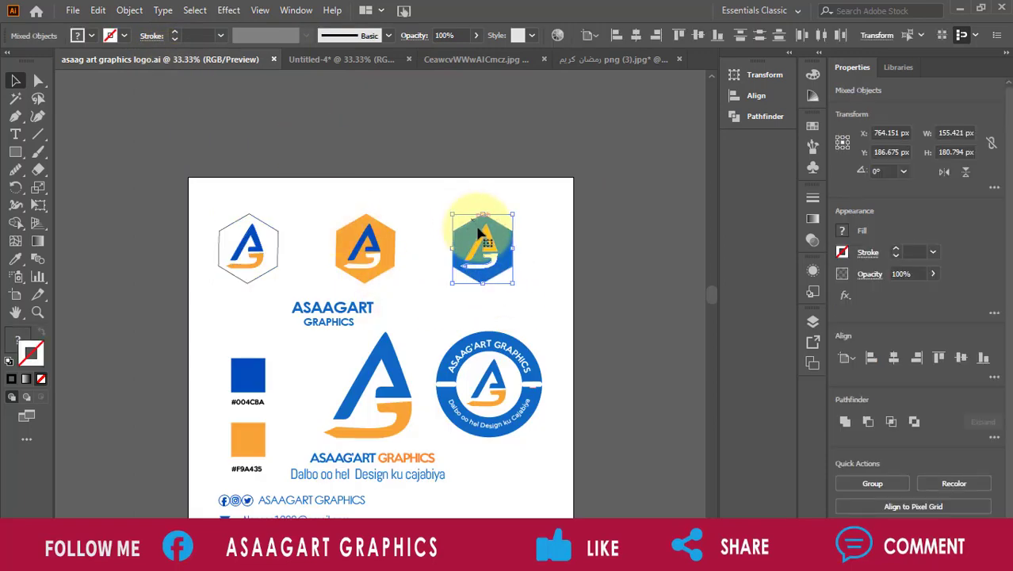
{"action": "left_click_drag", "start_coordinate": [481, 236], "coordinate": [258, 423]}
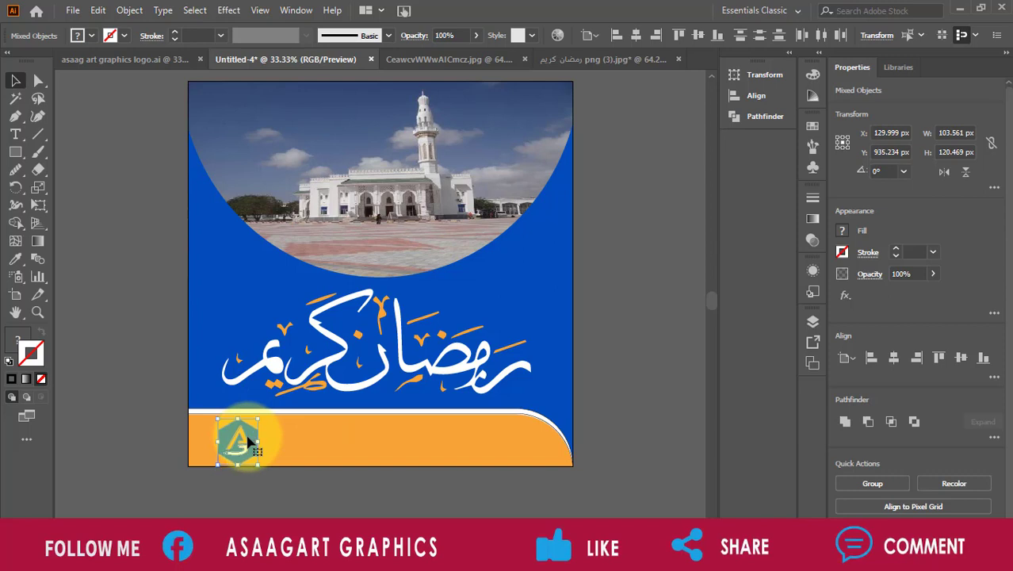
- Shift the blue hexagonal logo slightly up and nudge it close to the left end of the orange band
{"action": "left_click_drag", "start_coordinate": [248, 441], "coordinate": [247, 437]}
{"action": "key", "text": "Left"}
{"action": "key", "text": "Left"}
{"action": "key", "text": "Left"}
{"action": "key", "text": "Left"}
{"action": "key", "text": "Left"}
{"action": "key", "text": "Left"}
{"action": "key", "text": "Left"}
{"action": "key", "text": "Left"}
{"action": "key", "text": "Left"}
{"action": "key", "text": "Left"}
{"action": "key", "text": "Left"}
{"action": "key", "text": "Left"}
{"action": "key", "text": "Left"}
{"action": "key", "text": "Left"}
{"action": "key", "text": "Left"}
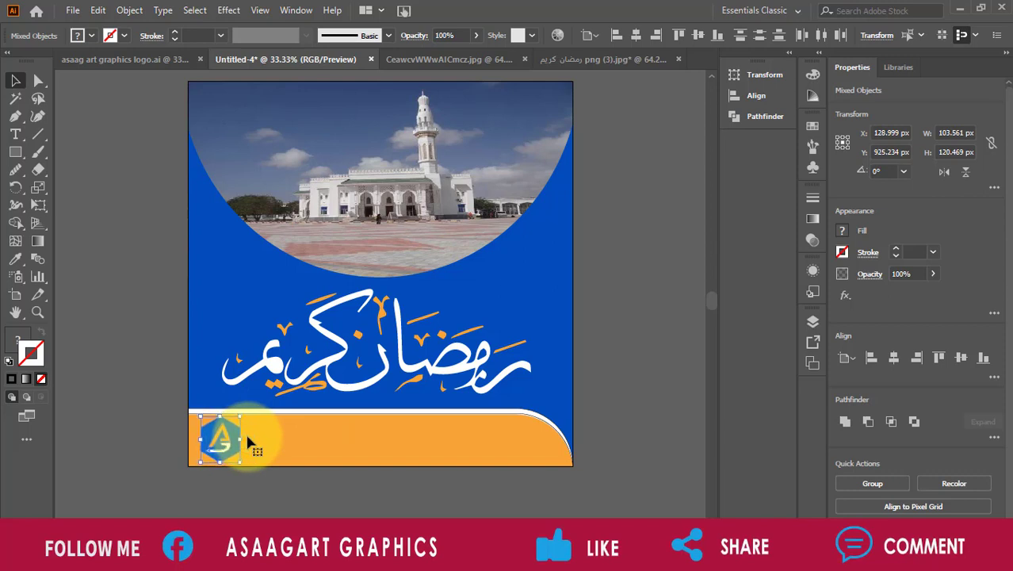
{"action": "left_click", "coordinate": [144, 439]}
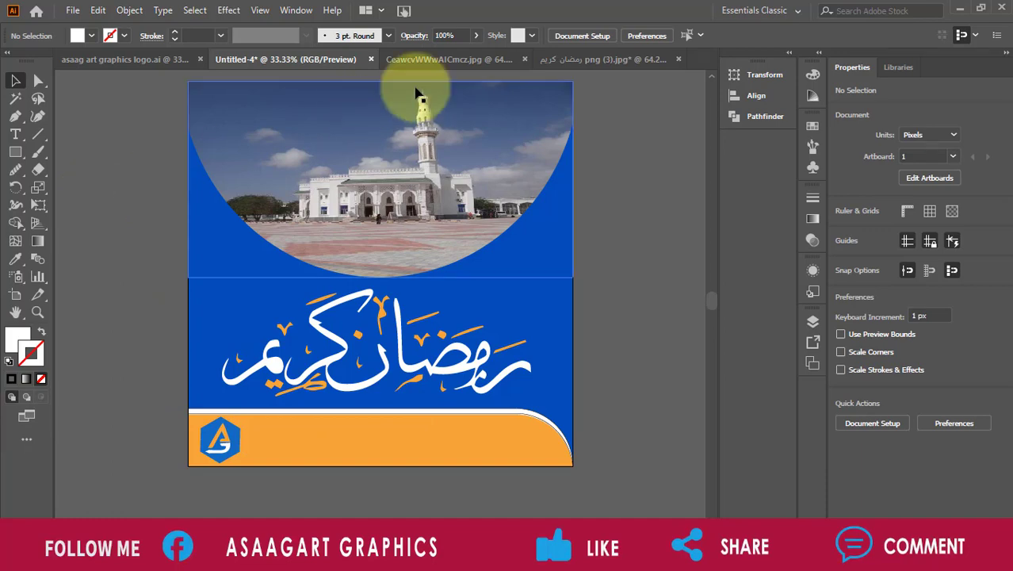
- Copy the two-line ASAAGART GRAPHICS text from asaag art graphics logo.ai into the orange band beside the hexagonal logo, at about Y 935 px
{"action": "left_click", "coordinate": [159, 58]}
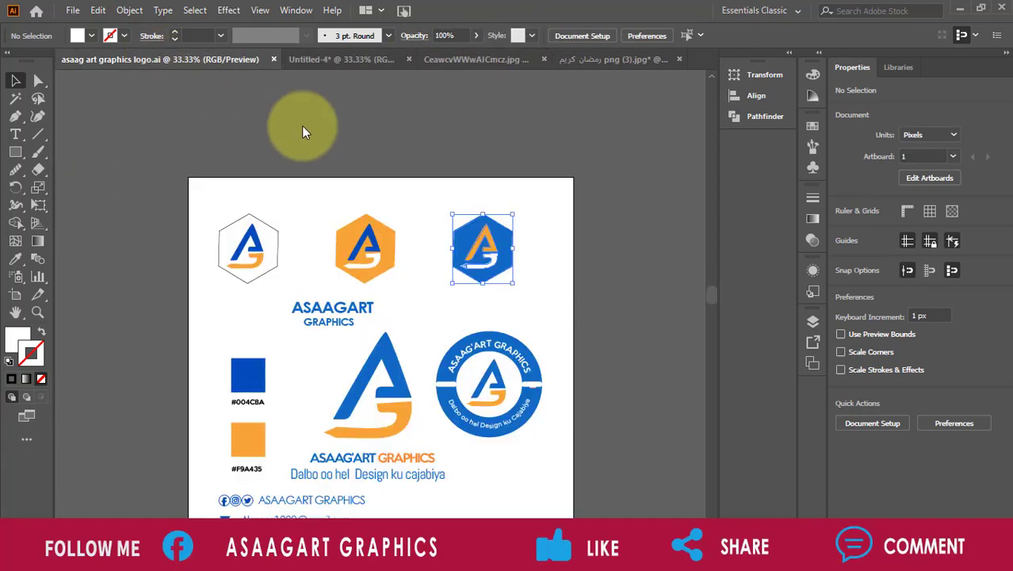
{"action": "left_click", "coordinate": [341, 317]}
{"action": "left_click_drag", "start_coordinate": [341, 317], "coordinate": [310, 439]}
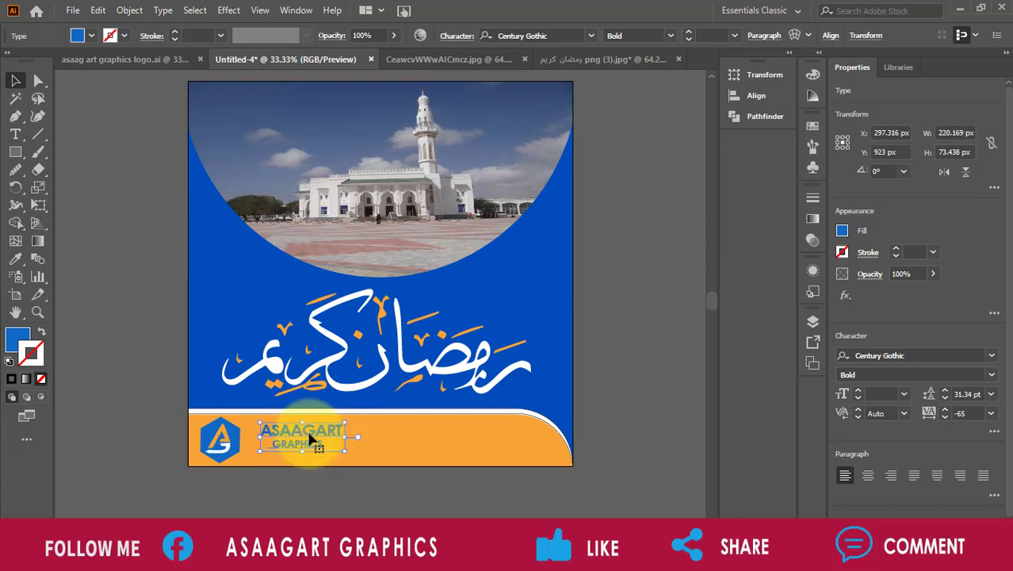
{"action": "key", "text": "shift+Down"}
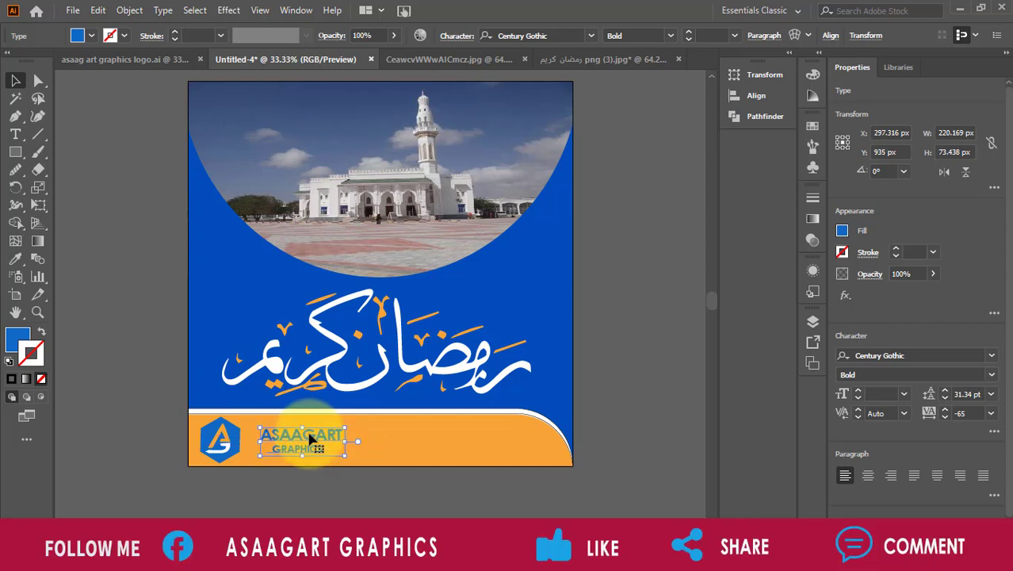
- Nudge the blue hexagonal logo right to about X 95 px in the orange band
{"action": "left_click", "coordinate": [230, 441]}
{"action": "left_click", "coordinate": [226, 440], "text": "shift"}
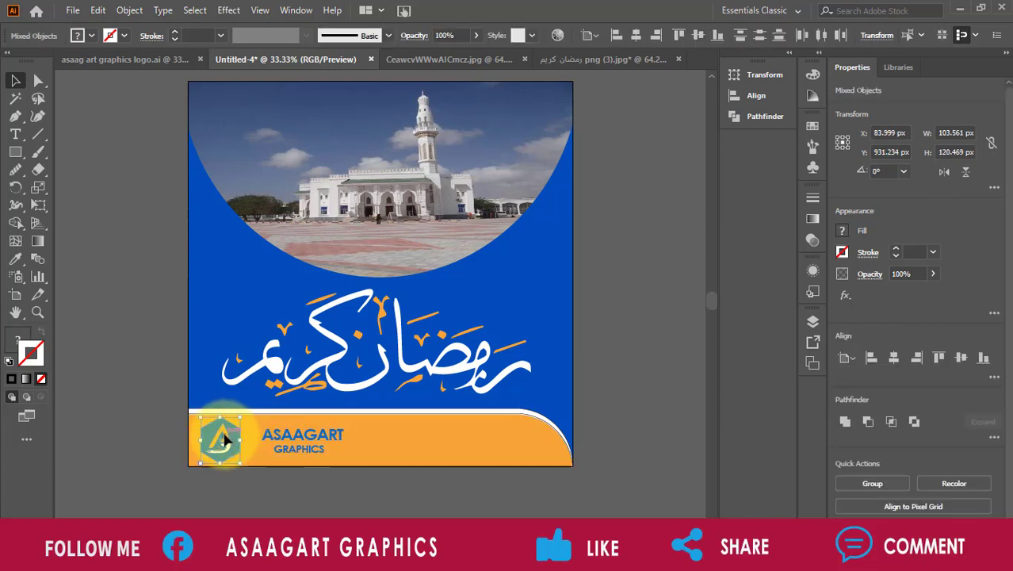
{"action": "key", "text": "shift+Right"}
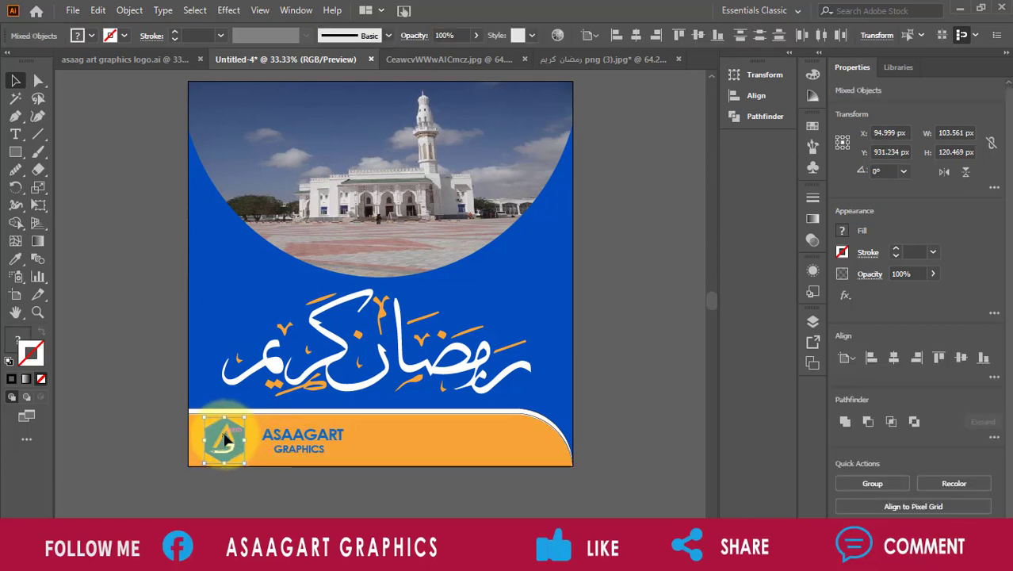
- Enlarge the word ASAAGART in the orange band to 50 pt
{"action": "left_click", "coordinate": [287, 440]}
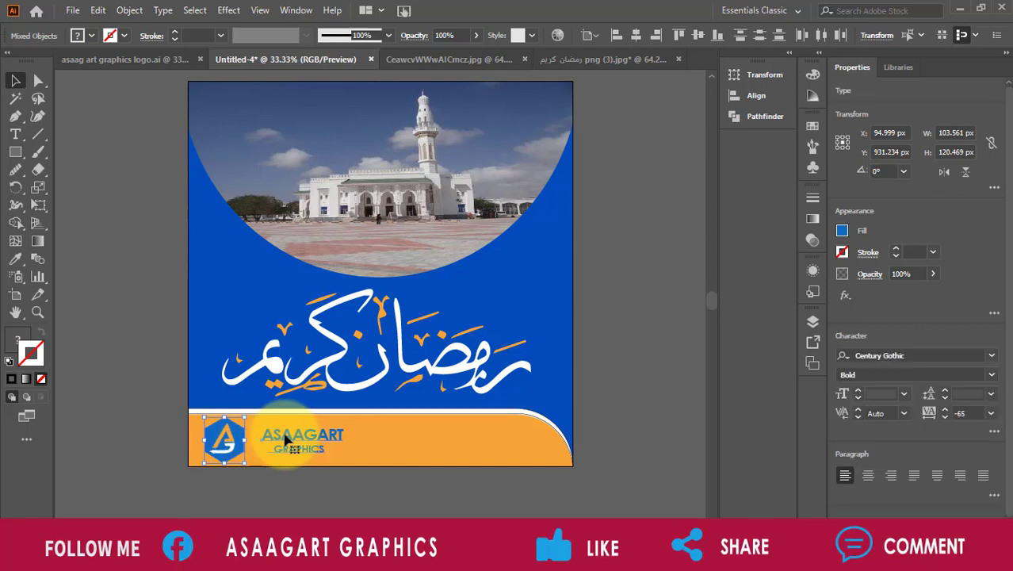
{"action": "double_click", "coordinate": [287, 441]}
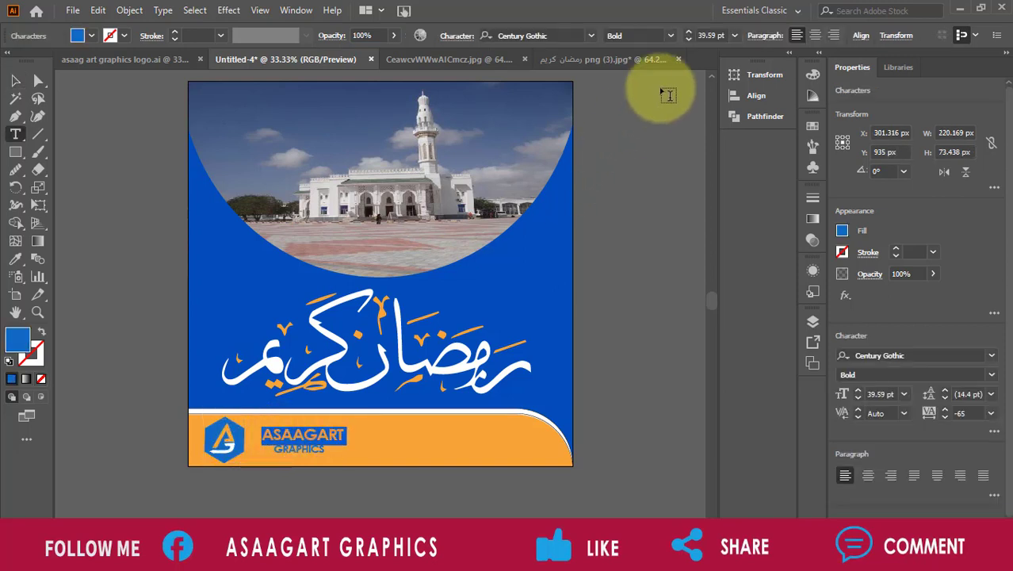
{"action": "left_click", "coordinate": [689, 32]}
{"action": "left_click", "coordinate": [689, 32]}
{"action": "left_click", "coordinate": [689, 33]}
{"action": "left_click", "coordinate": [689, 33]}
{"action": "left_click", "coordinate": [688, 33]}
{"action": "left_click", "coordinate": [689, 33]}
{"action": "left_click", "coordinate": [689, 33]}
{"action": "left_click", "coordinate": [689, 32]}
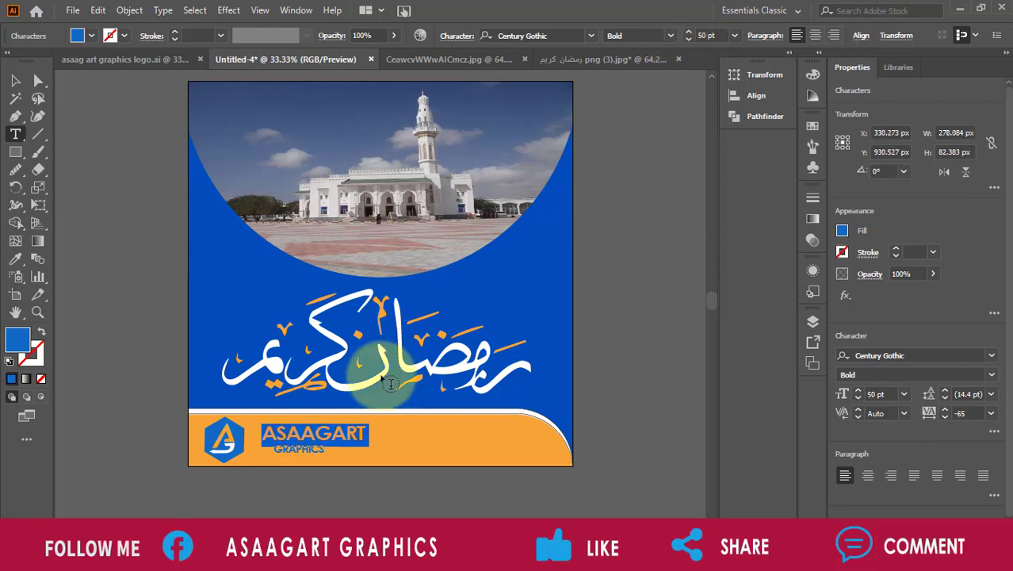
- Enlarge the word GRAPHICS under ASAAGART to 35 pt and finish editing the text
{"action": "left_click", "coordinate": [286, 446]}
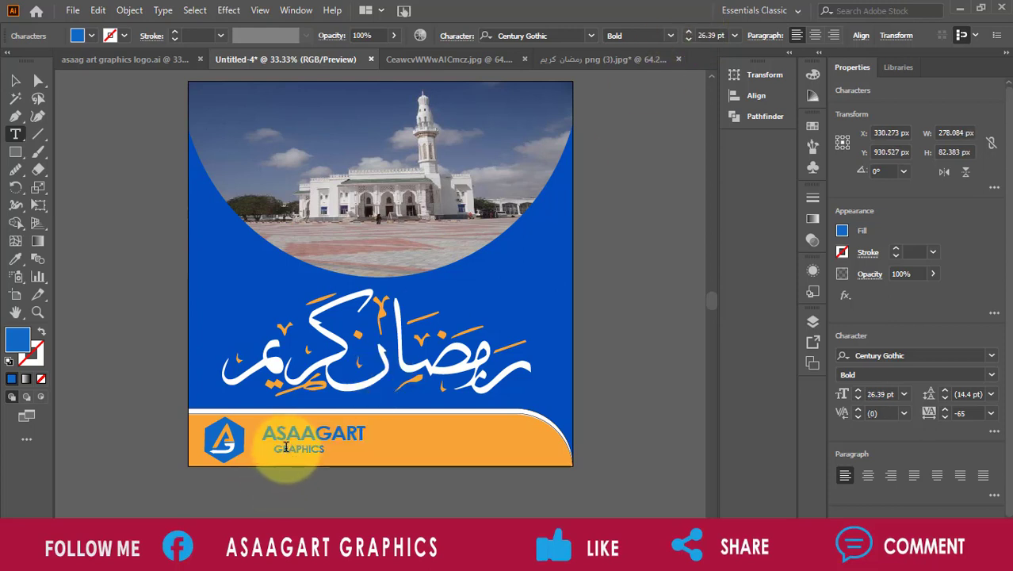
{"action": "double_click", "coordinate": [286, 447]}
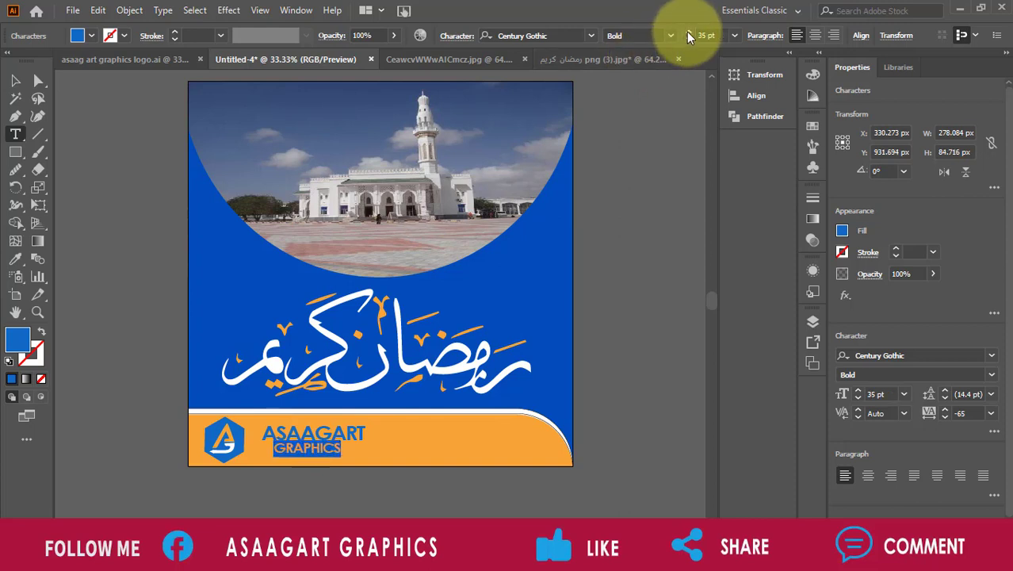
{"action": "left_click", "coordinate": [15, 81]}
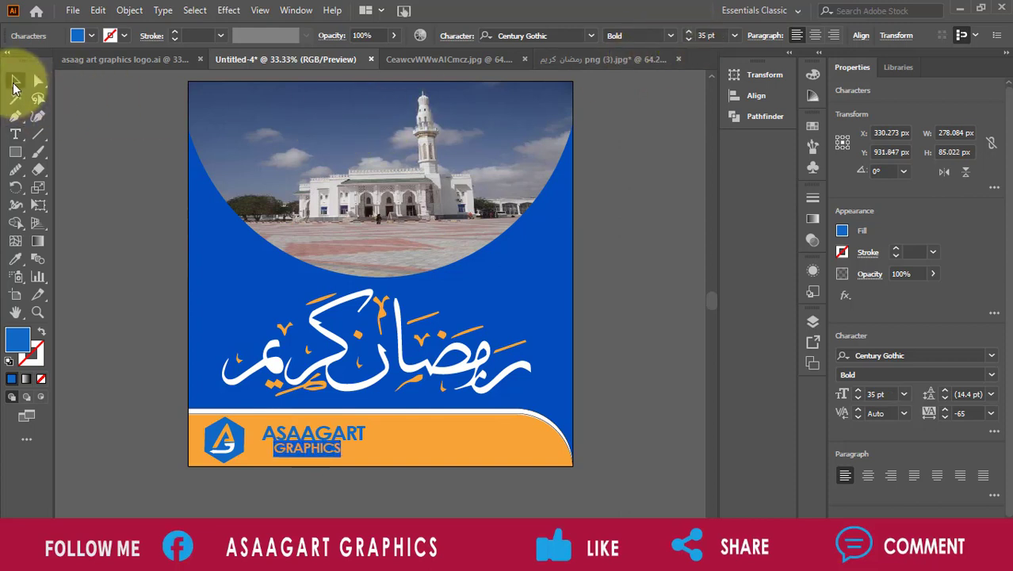
{"action": "left_click", "coordinate": [124, 162]}
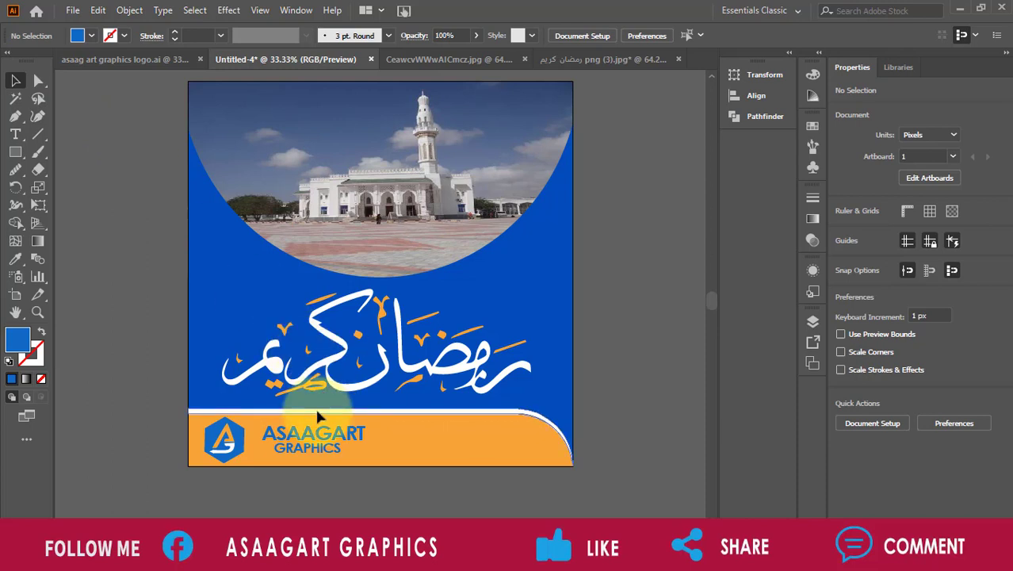
- Nudge the ASAAGART GRAPHICS text closer to the hexagonal logo, to about X 318 px and Y 935 px
{"action": "left_click", "coordinate": [316, 436]}
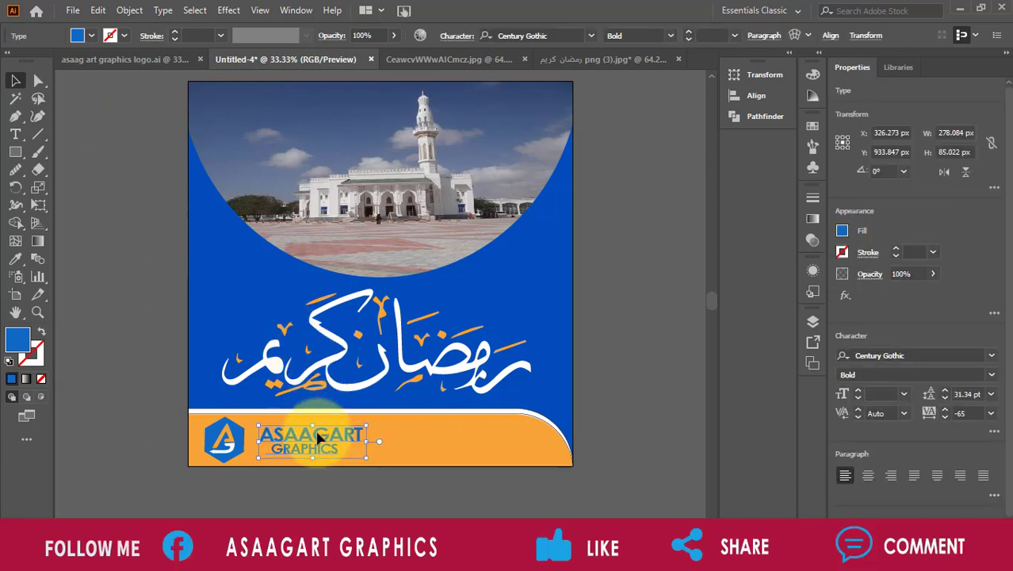
{"action": "key", "text": "Up"}
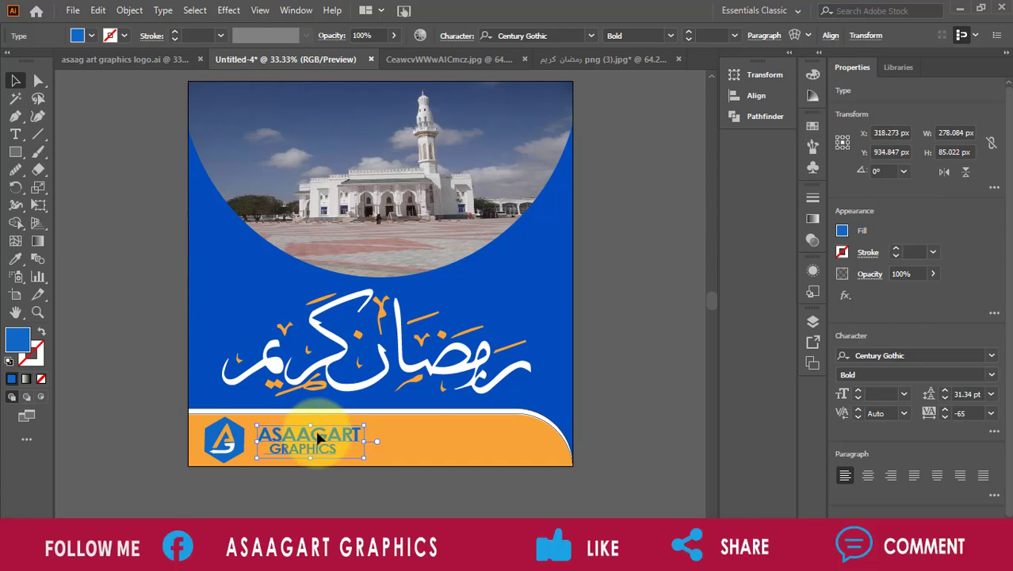
{"action": "left_click", "coordinate": [164, 398]}
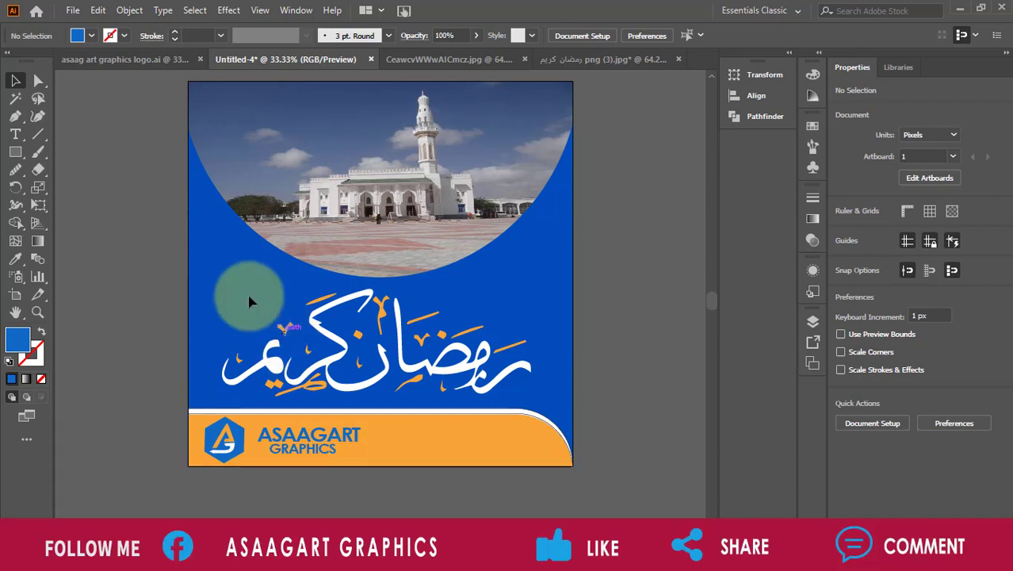
- Copy the e-mail and phone lines with their icons from asaag art graphics logo.ai into the right half of the poster's orange band
{"action": "left_click", "coordinate": [128, 57]}
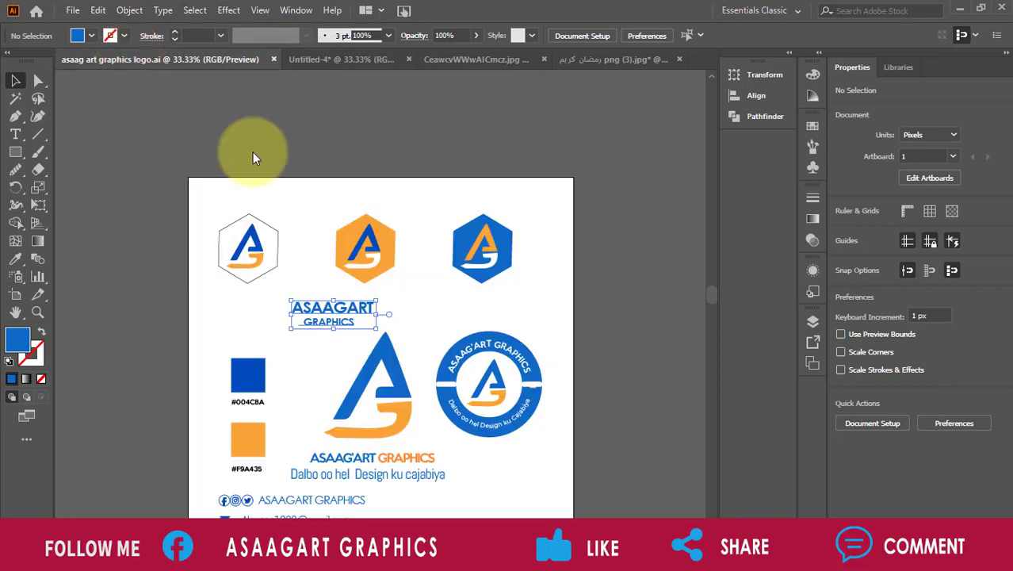
{"action": "scroll", "coordinate": [709, 506], "scroll_direction": "down", "scroll_amount": 3}
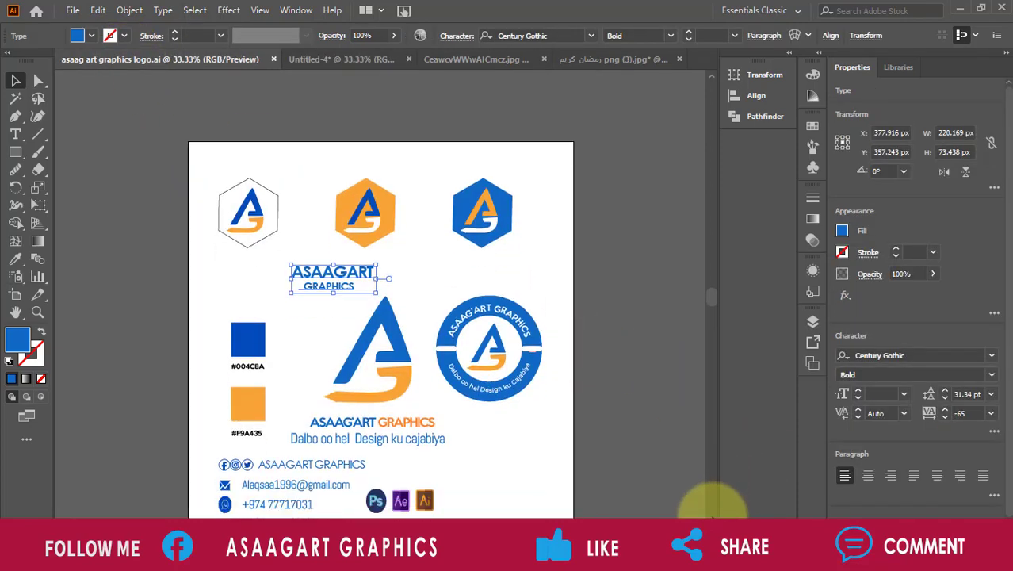
{"action": "left_click", "coordinate": [601, 467]}
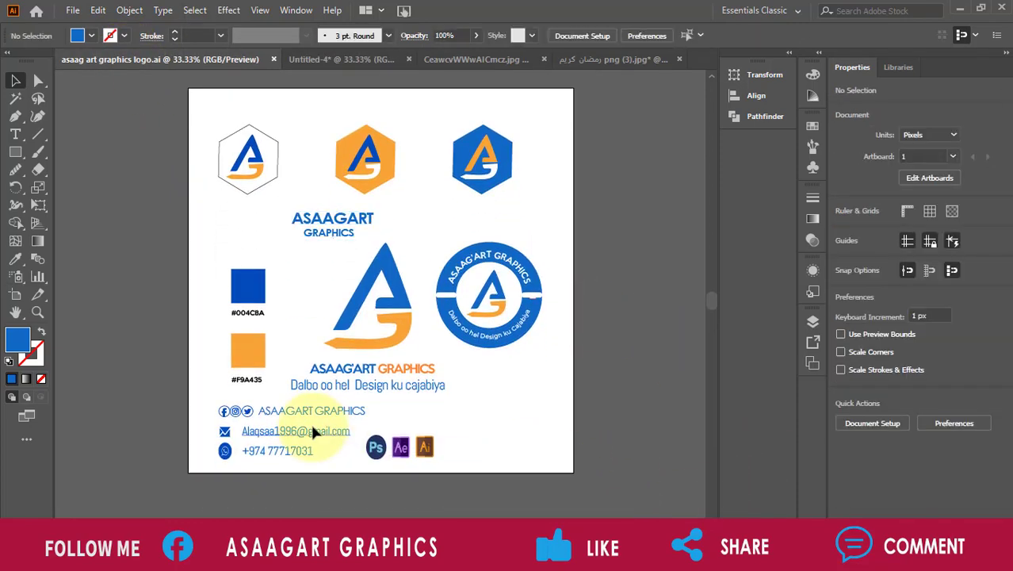
{"action": "left_click", "coordinate": [247, 414]}
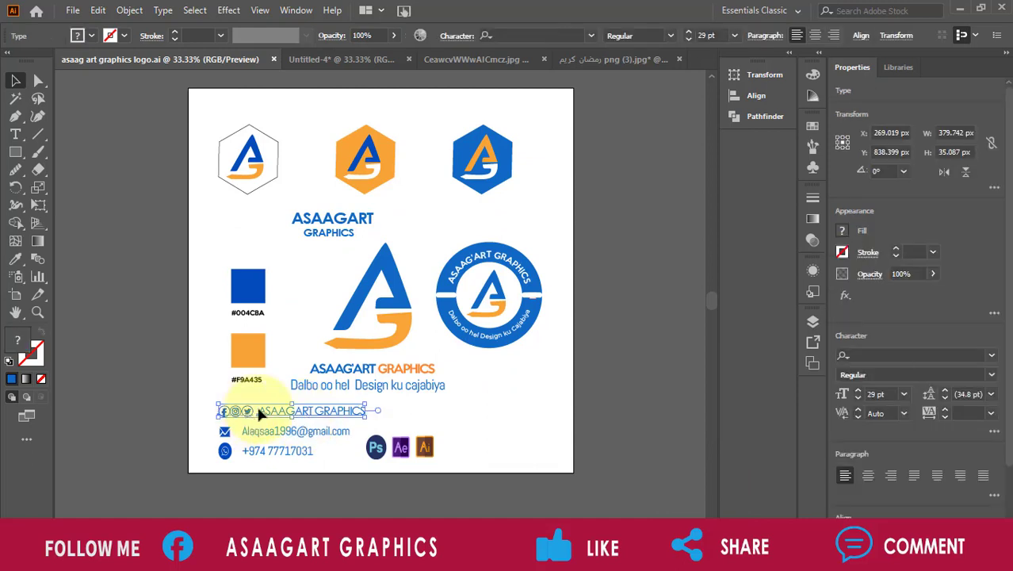
{"action": "left_click", "coordinate": [321, 476]}
{"action": "left_click_drag", "start_coordinate": [327, 466], "coordinate": [211, 420]}
{"action": "left_click_drag", "start_coordinate": [229, 437], "coordinate": [433, 436]}
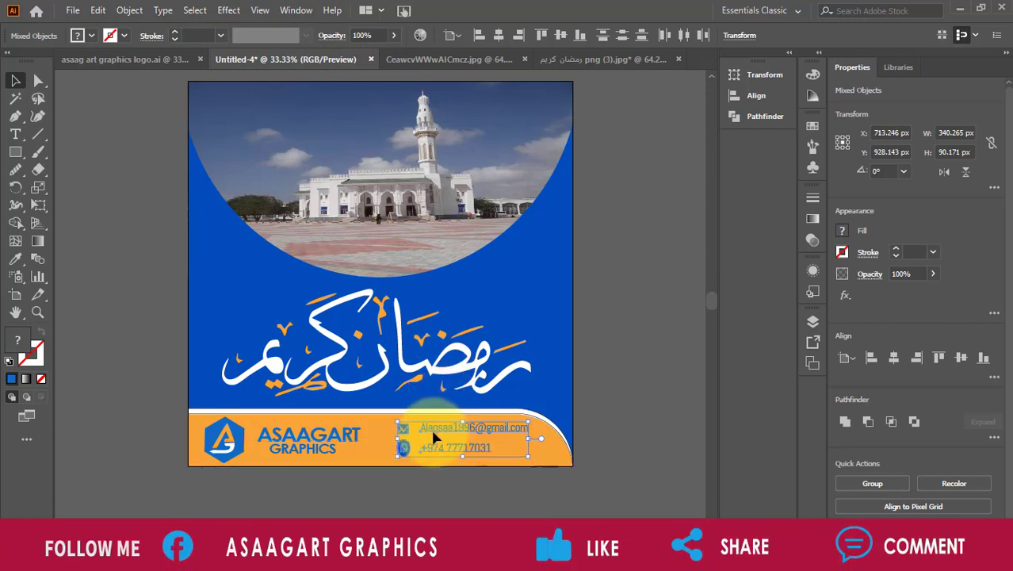
- Nudge the contact details right and down to about X 719 px and Y 932 px, and deselect them
{"action": "key", "text": "Right"}
{"action": "key", "text": "Right"}
{"action": "key", "text": "Right"}
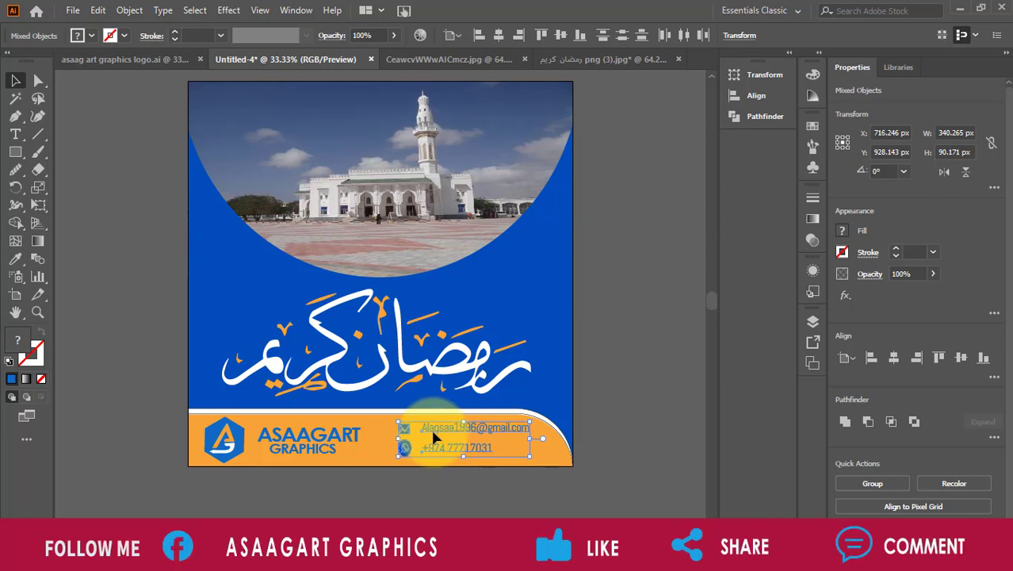
{"action": "key", "text": "Right"}
{"action": "key", "text": "Right"}
{"action": "key", "text": "Right"}
{"action": "key", "text": "Down"}
{"action": "key", "text": "Down"}
{"action": "key", "text": "Down"}
{"action": "key", "text": "Down"}
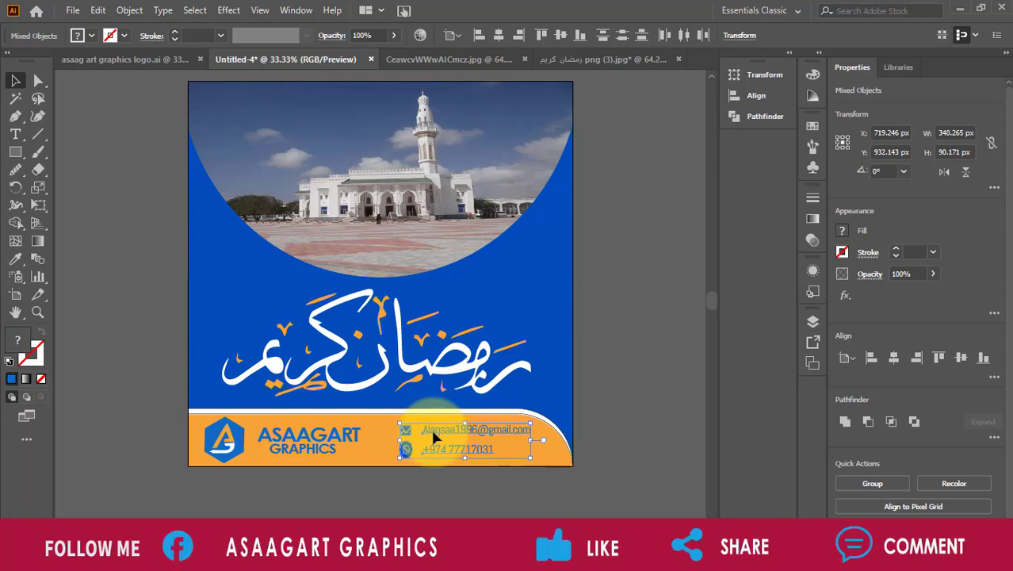
{"action": "left_click", "coordinate": [630, 467]}
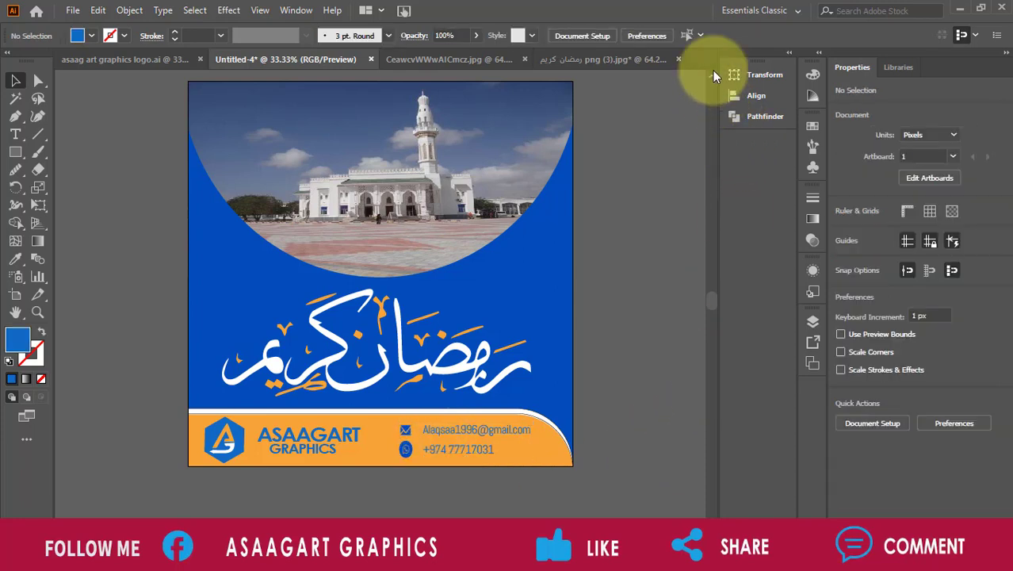
- Isolate the mosque photo and narrow it from its right edge so that it ends short of the artboard's side
{"action": "scroll", "coordinate": [712, 72], "scroll_direction": "up", "scroll_amount": 3}
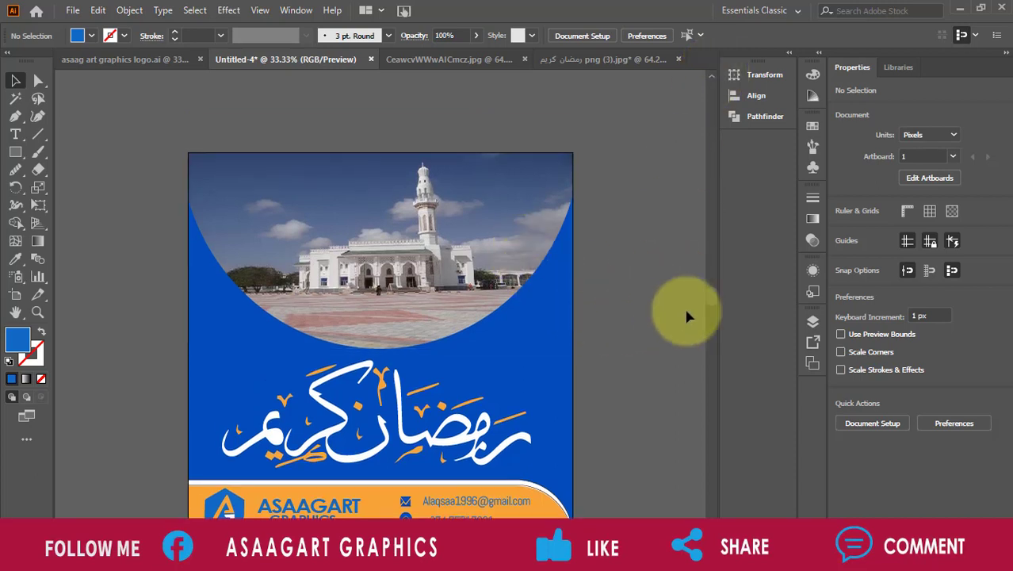
{"action": "double_click", "coordinate": [472, 242]}
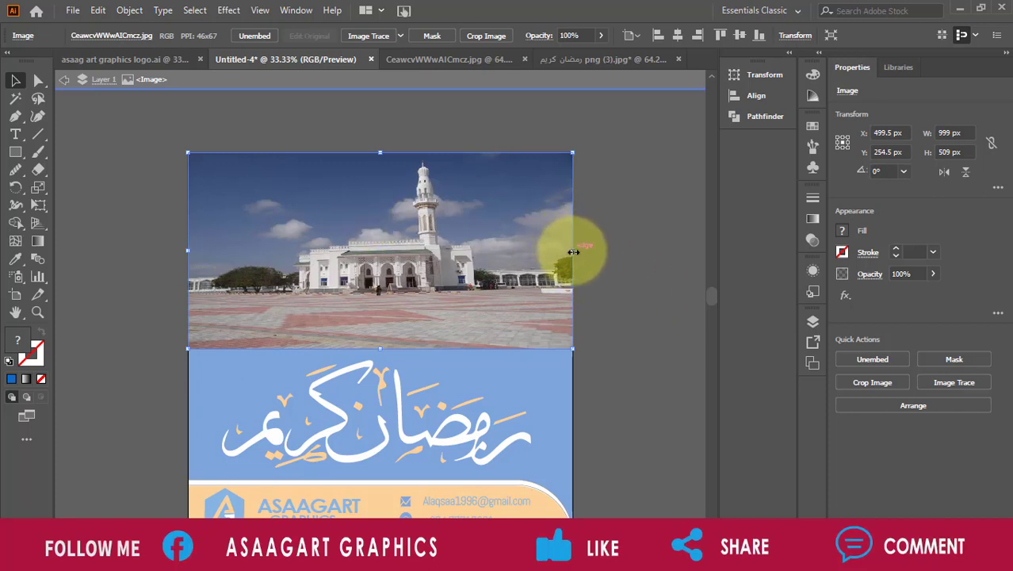
{"action": "left_click_drag", "start_coordinate": [572, 250], "coordinate": [514, 250]}
{"action": "double_click", "coordinate": [647, 289]}
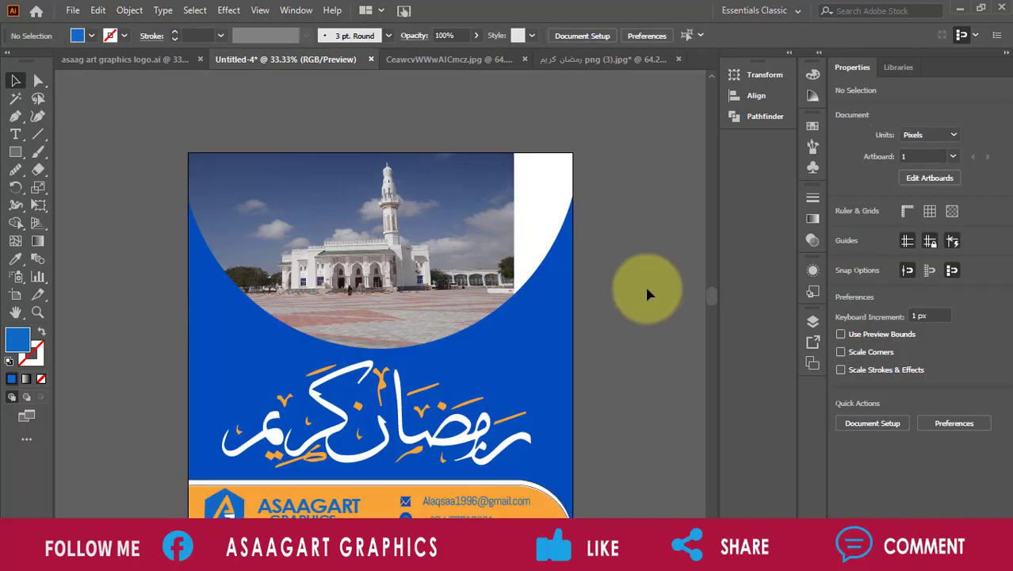
- Nudge the narrowed mosque photo 3 px to the right and deselect it
{"action": "left_click", "coordinate": [478, 213]}
{"action": "key", "text": "Right"}
{"action": "key", "text": "Right"}
{"action": "key", "text": "Right"}
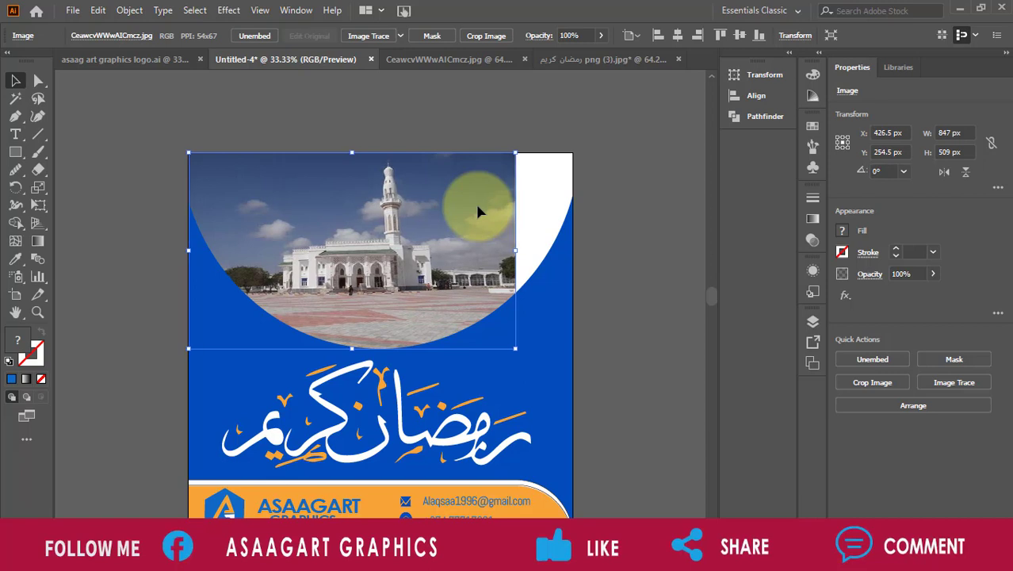
{"action": "left_click", "coordinate": [556, 251]}
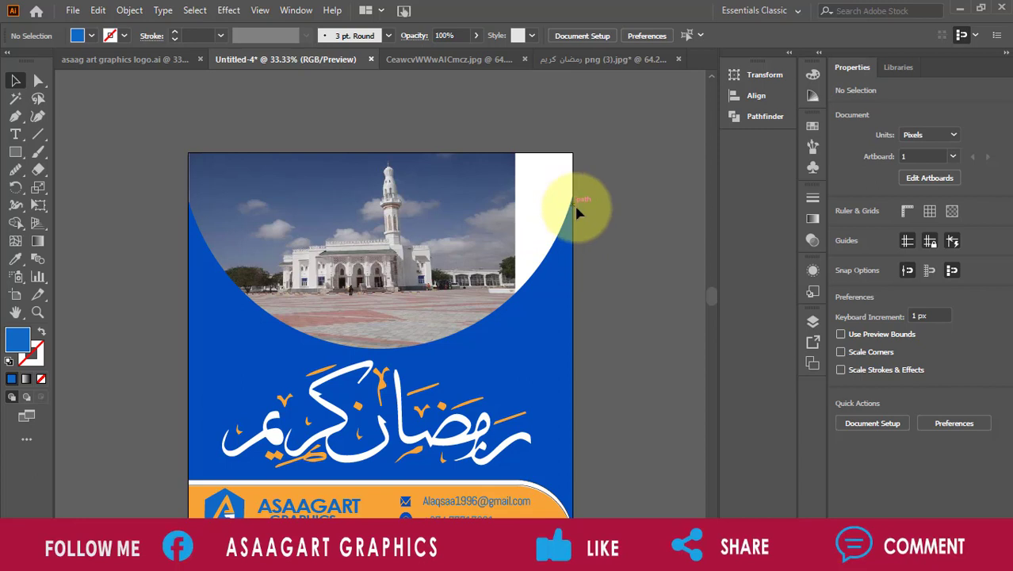
- Delete the mosque photo from the upper part of the poster
{"action": "left_click_drag", "start_coordinate": [504, 189], "coordinate": [513, 194]}
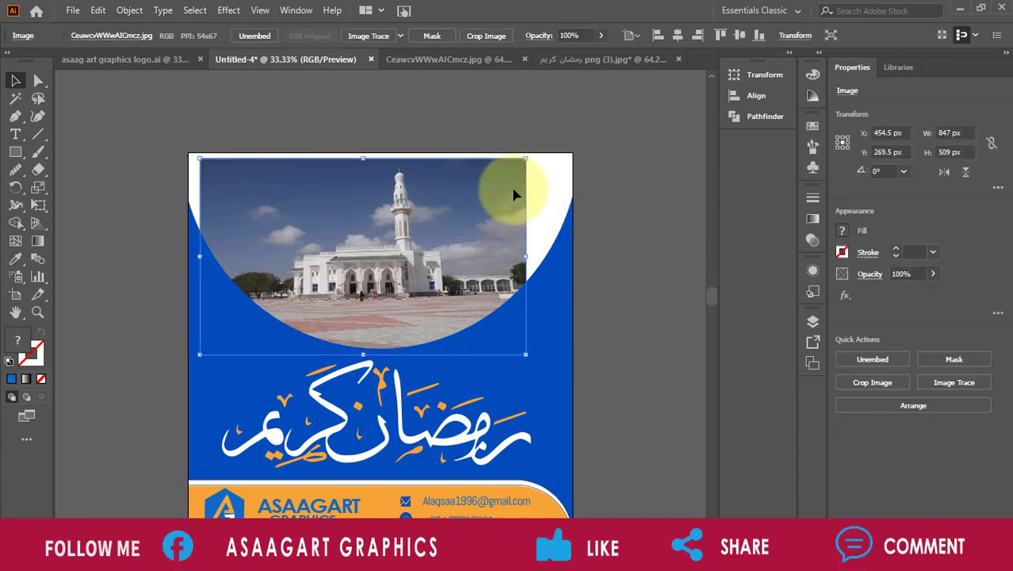
{"action": "key", "text": "Delete"}
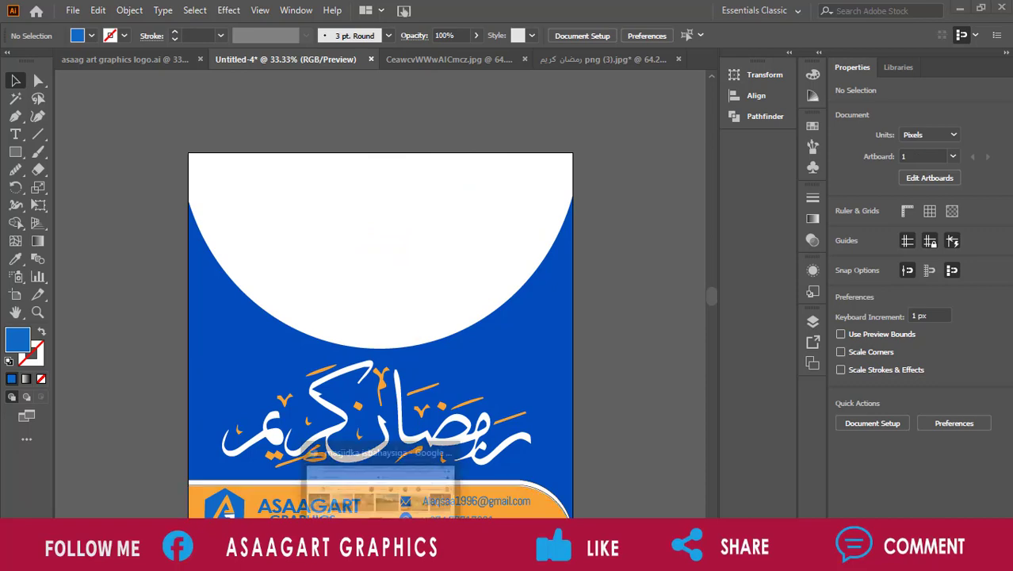
- Switch to Chrome and look through the open image tabs for a replacement mosque photo, ending on the masjid alaqsaa results
{"action": "key", "text": "alt+Tab"}
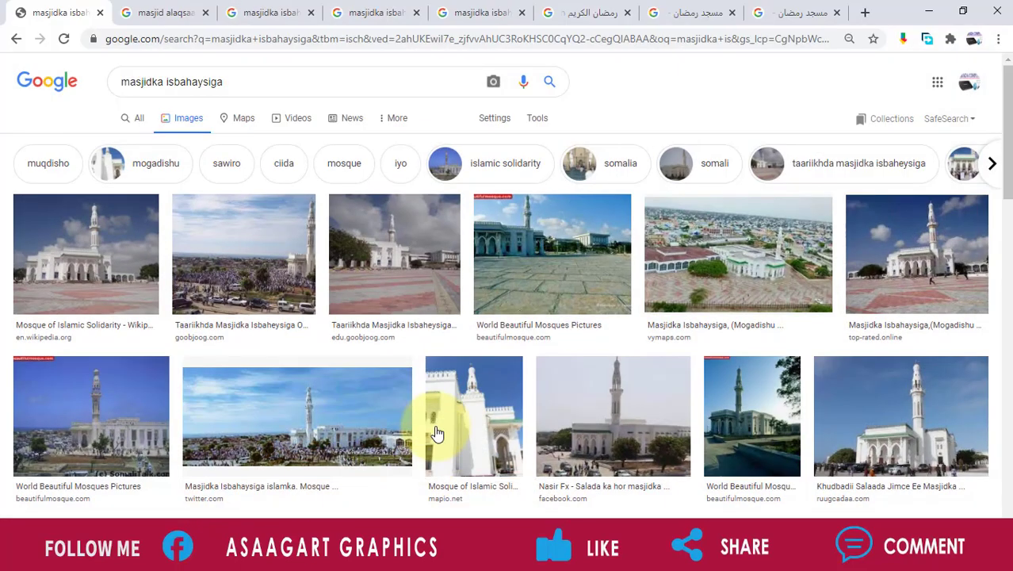
{"action": "left_click", "coordinate": [374, 12]}
{"action": "left_click", "coordinate": [271, 14]}
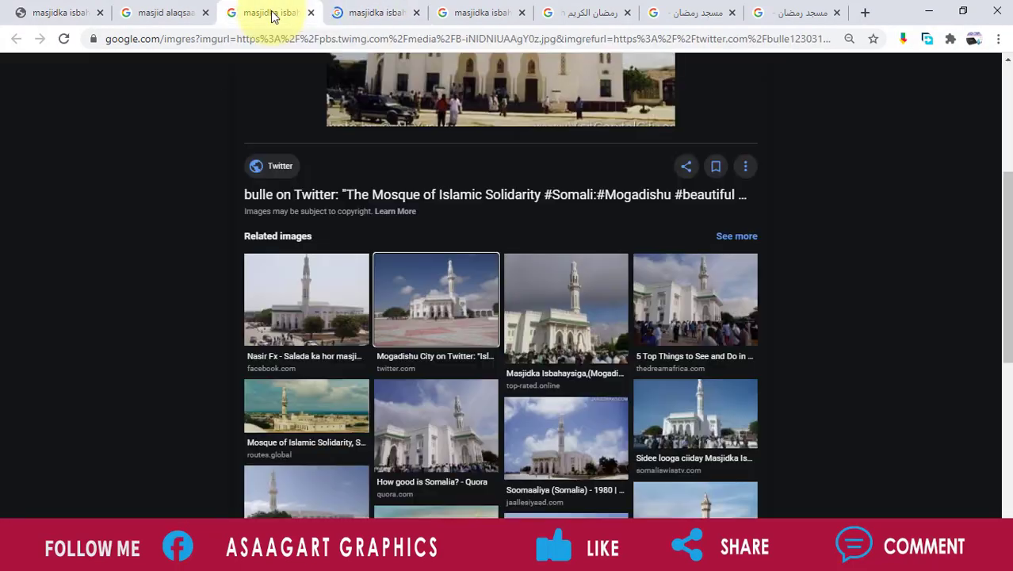
{"action": "left_click", "coordinate": [194, 15]}
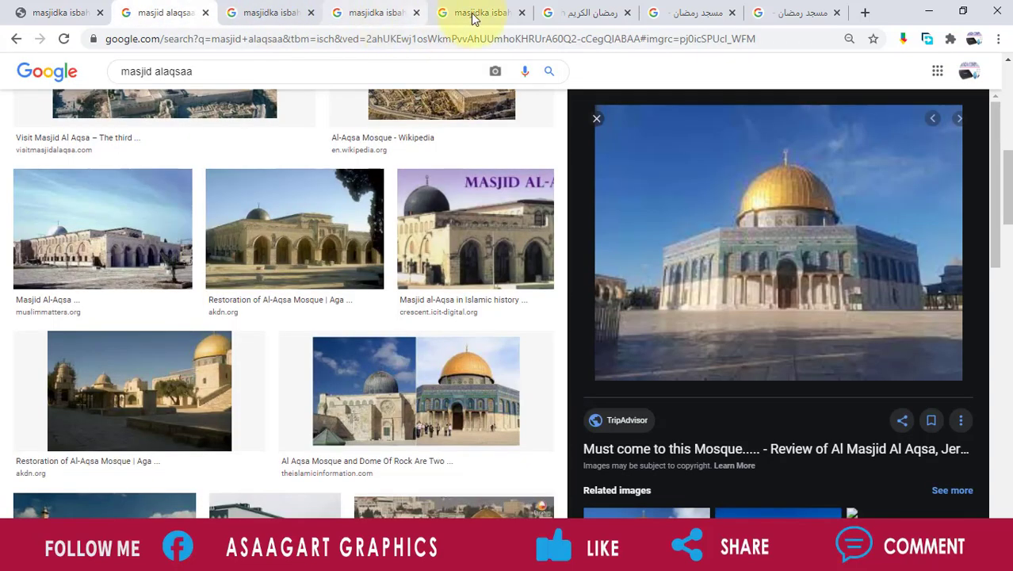
{"action": "left_click", "coordinate": [605, 14]}
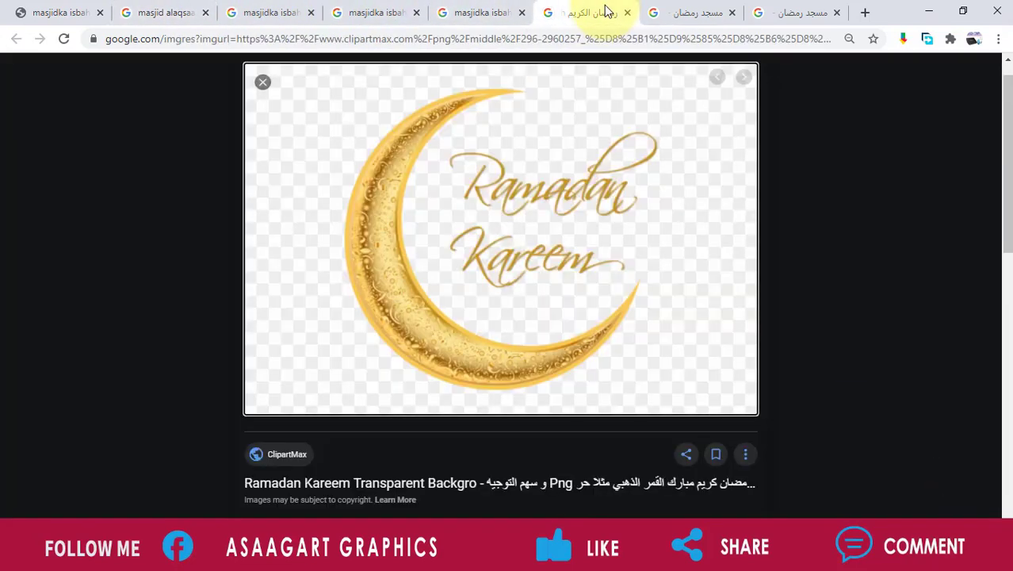
{"action": "left_click", "coordinate": [508, 19]}
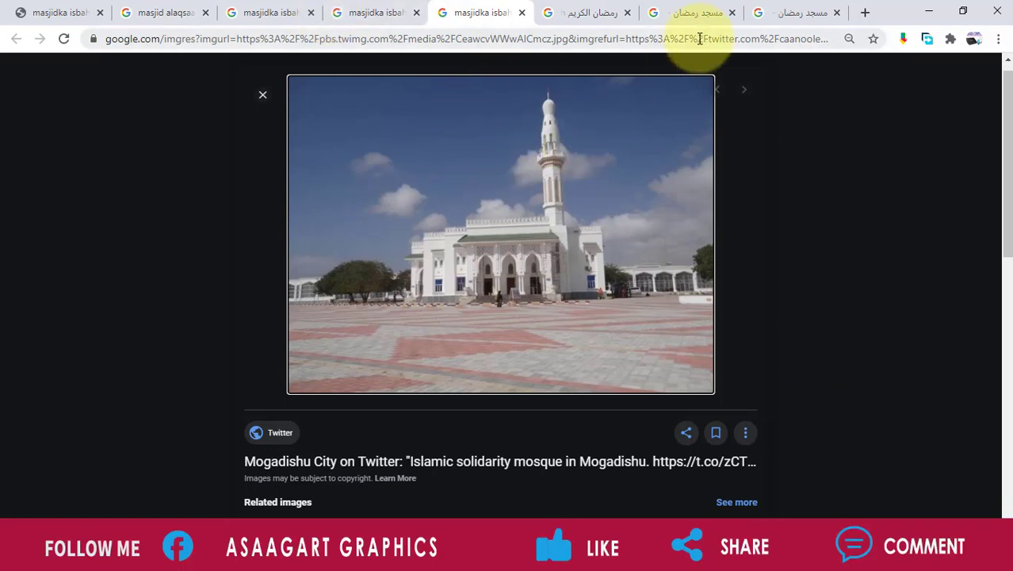
{"action": "left_click", "coordinate": [686, 10]}
{"action": "left_click", "coordinate": [593, 12]}
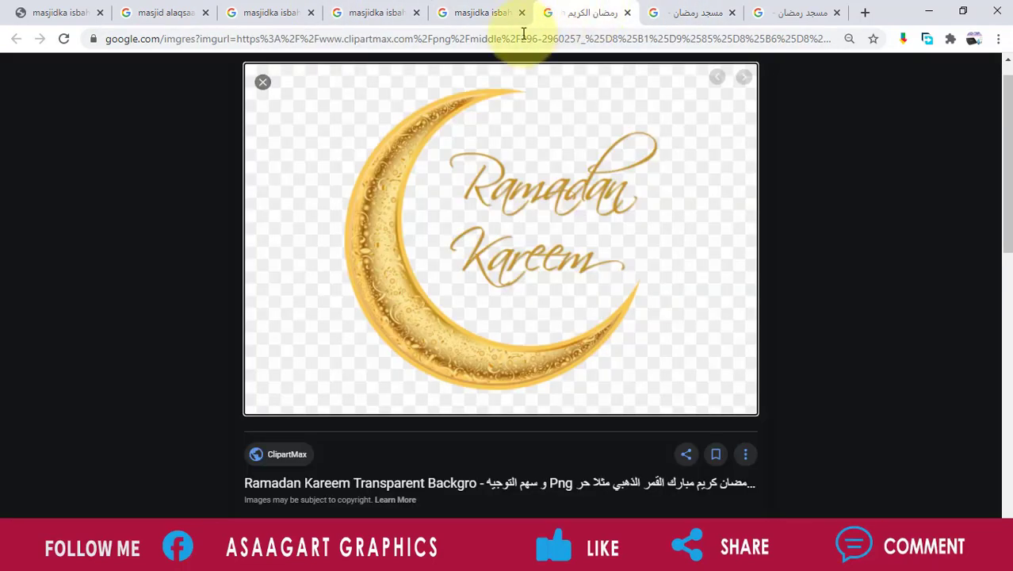
{"action": "left_click", "coordinate": [159, 13]}
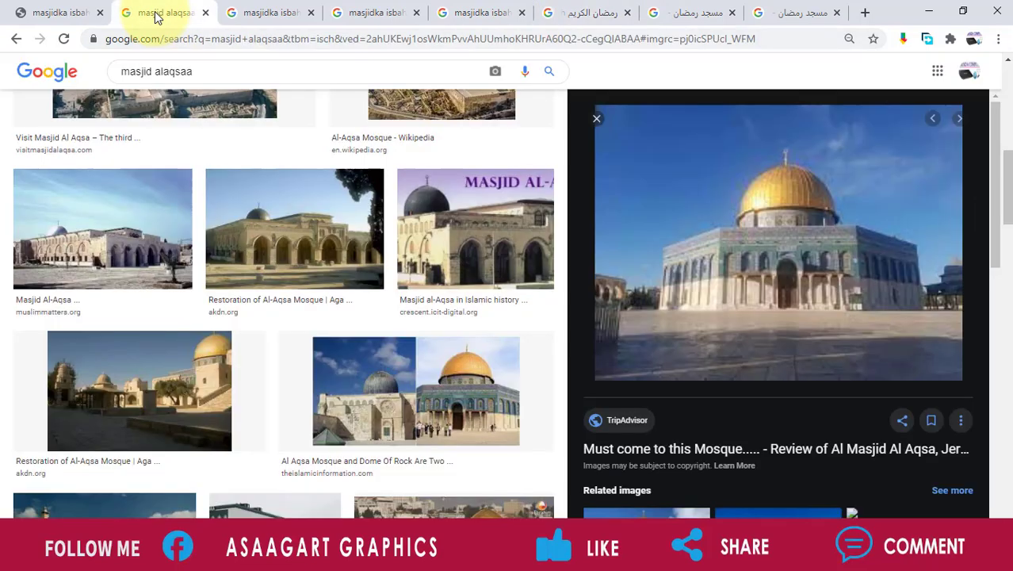
- Save the previewed golden-domed mosque photo to the Desktop as a JPEG named "masjid alaqsa"
{"action": "right_click", "coordinate": [662, 231]}
{"action": "left_click", "coordinate": [739, 387]}
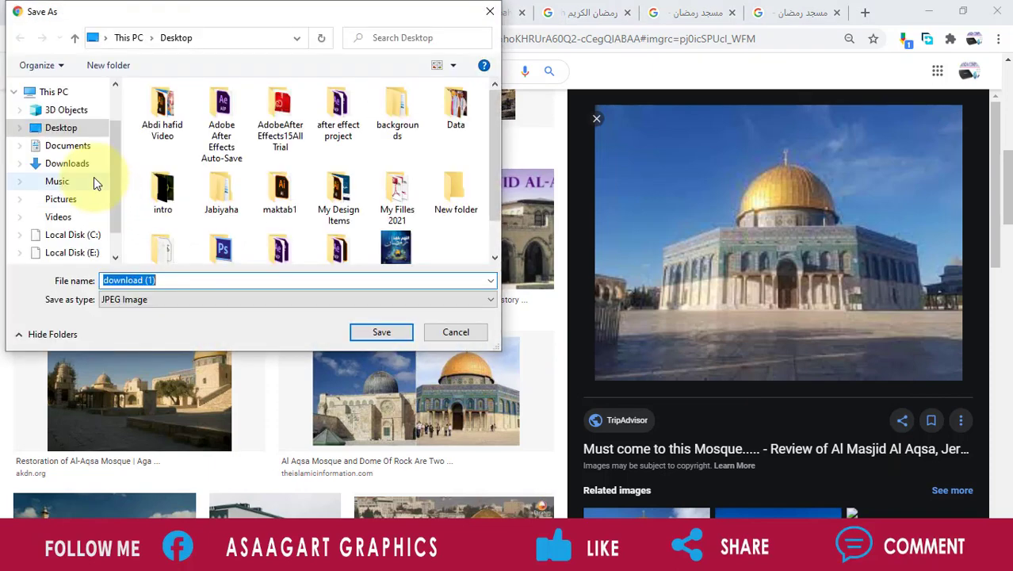
{"action": "left_click", "coordinate": [70, 129]}
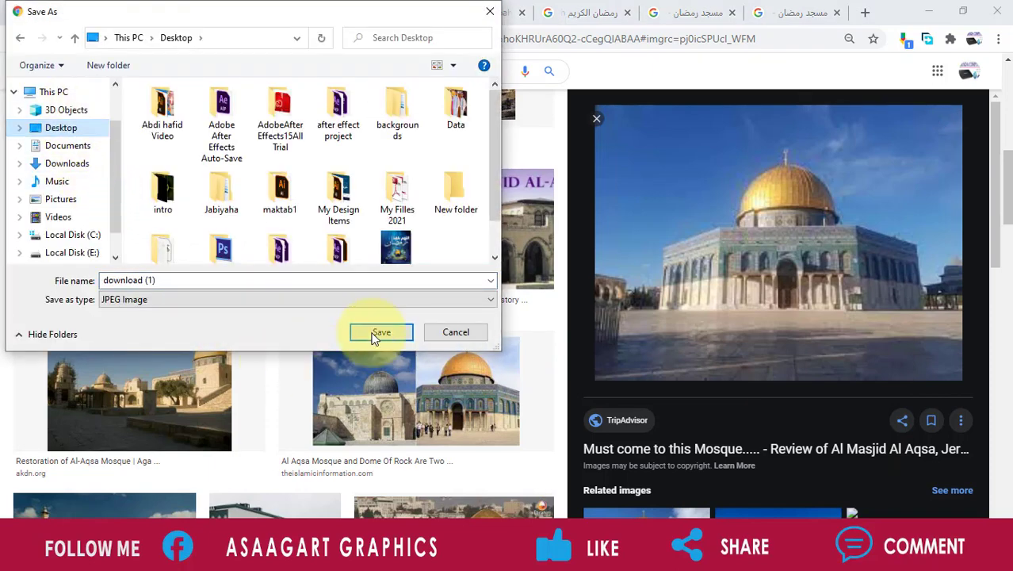
{"action": "left_click", "coordinate": [282, 283]}
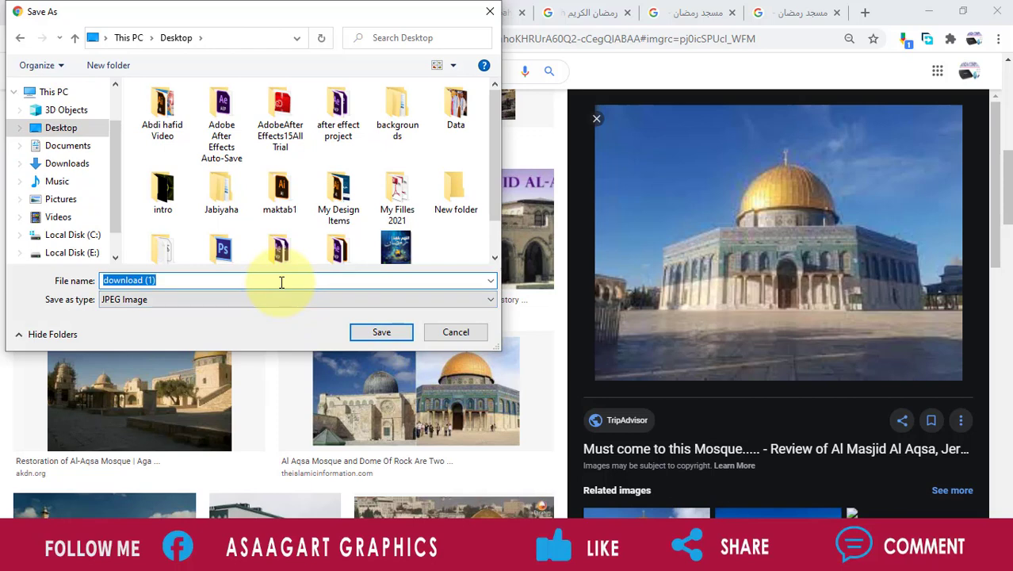
{"action": "type", "text": "masjid alaqsa"}
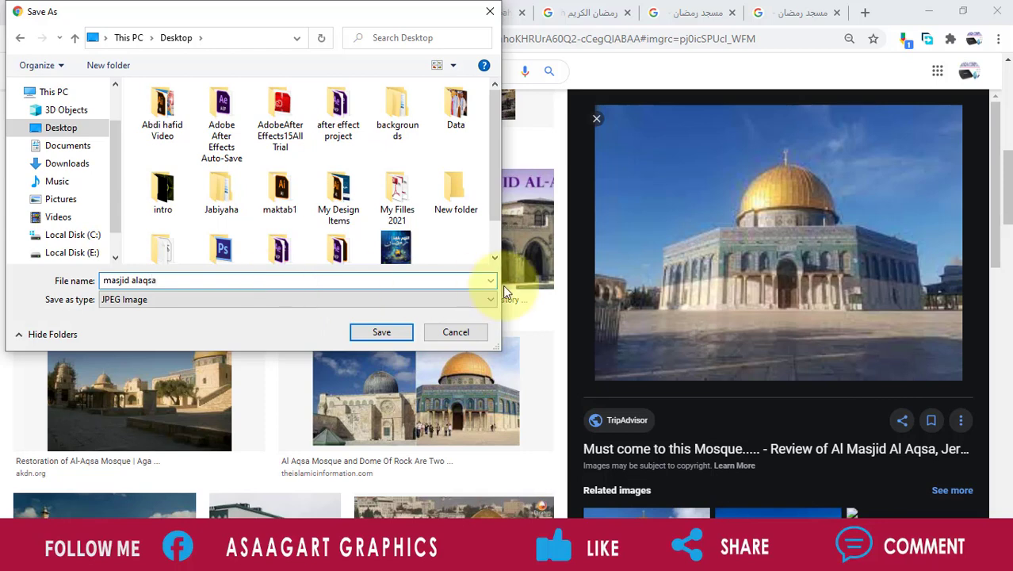
{"action": "left_click", "coordinate": [382, 333]}
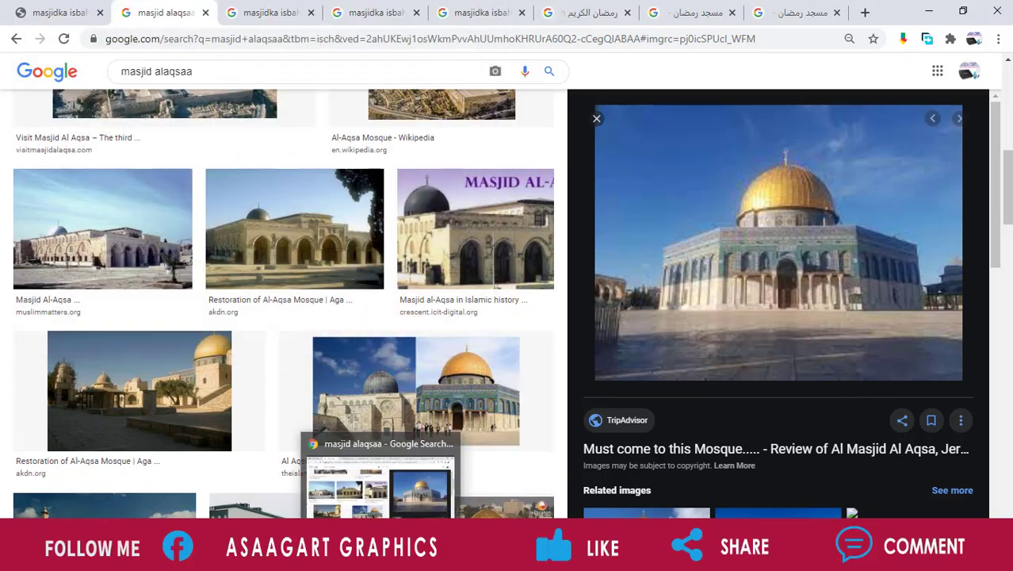
- Switch back to Illustrator and open the masjid alaqsa image from the Desktop
{"action": "left_click", "coordinate": [317, 559]}
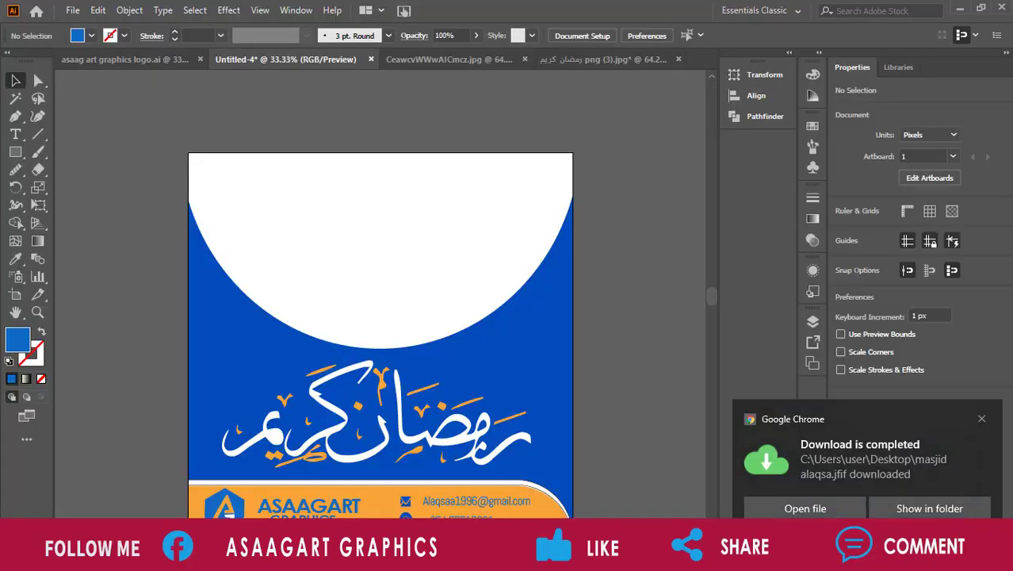
{"action": "left_click", "coordinate": [71, 11]}
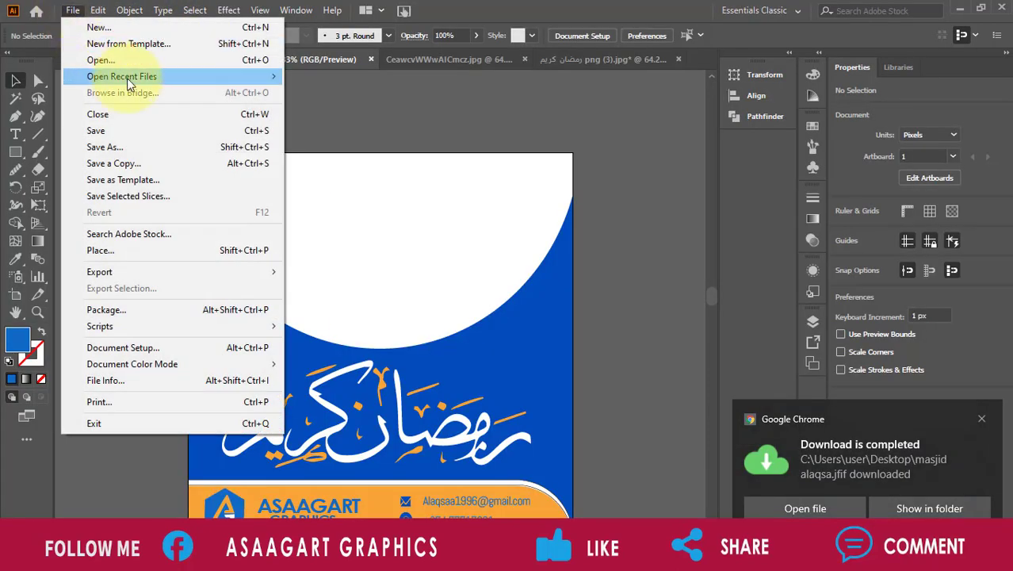
{"action": "left_click", "coordinate": [121, 60]}
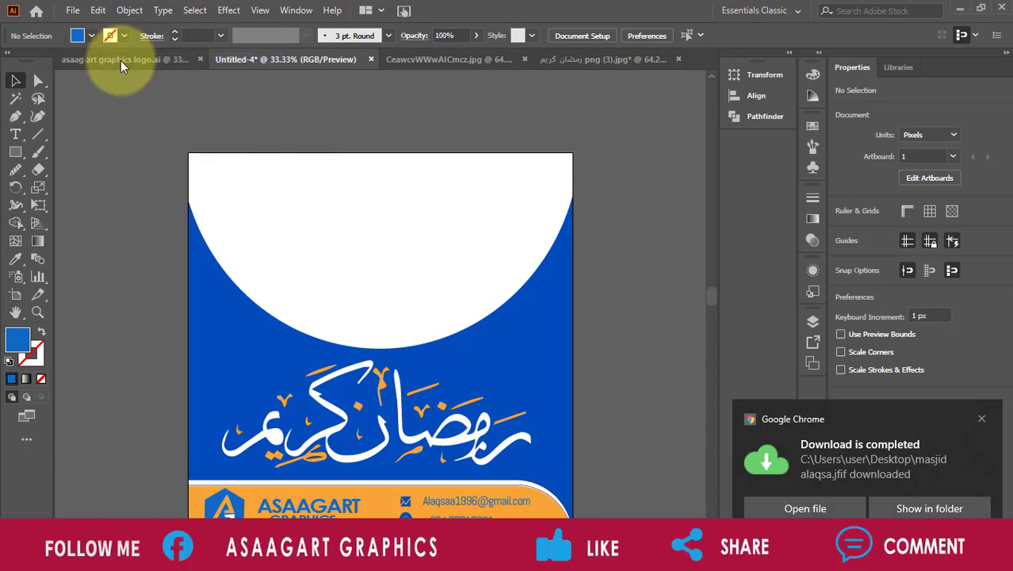
{"action": "left_click_drag", "start_coordinate": [496, 126], "coordinate": [501, 292]}
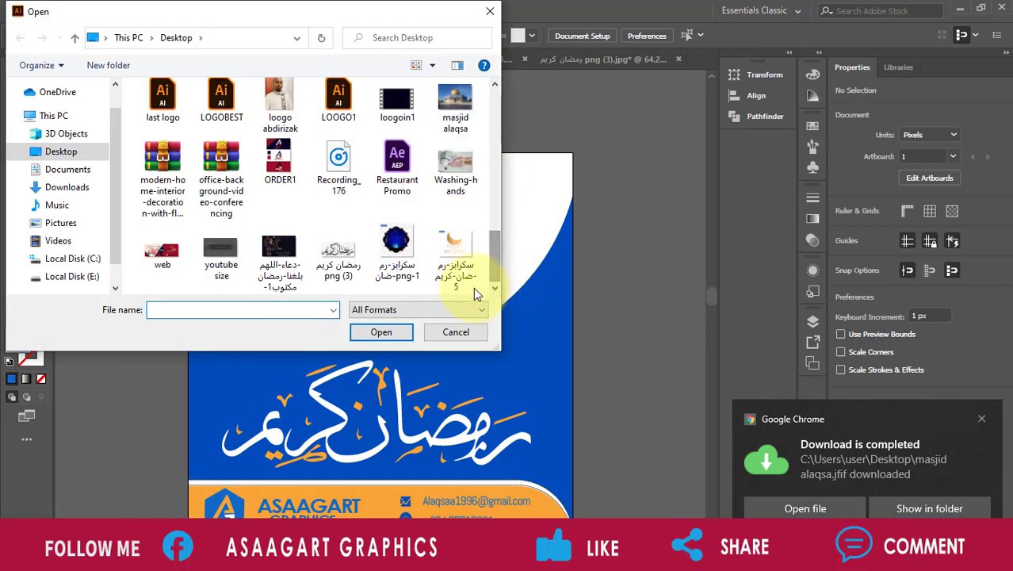
{"action": "left_click", "coordinate": [455, 117]}
{"action": "double_click", "coordinate": [455, 113]}
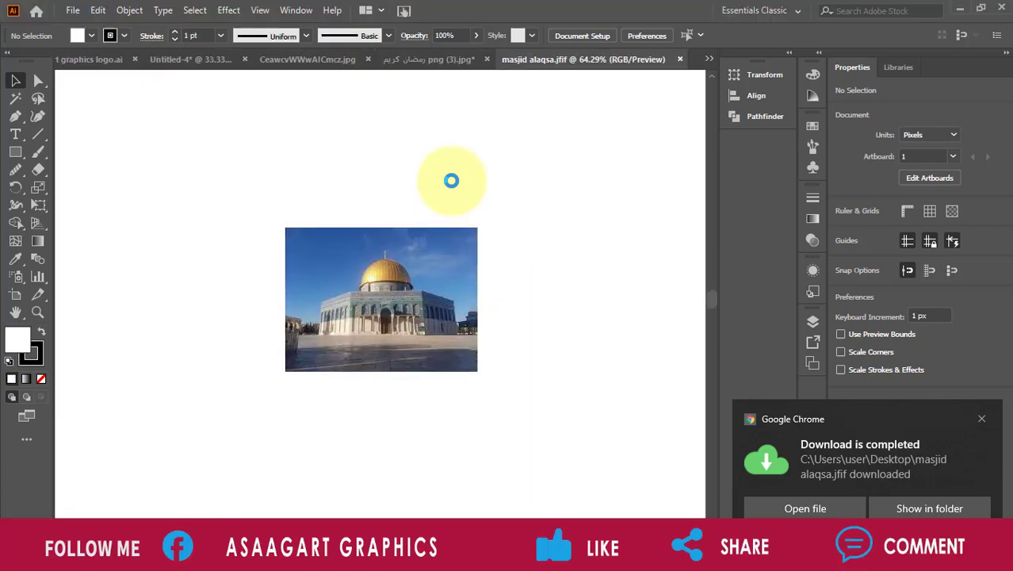
- Cut the mosque photo out of its own document and paste it into the Untitled-4 poster
{"action": "left_click", "coordinate": [342, 275]}
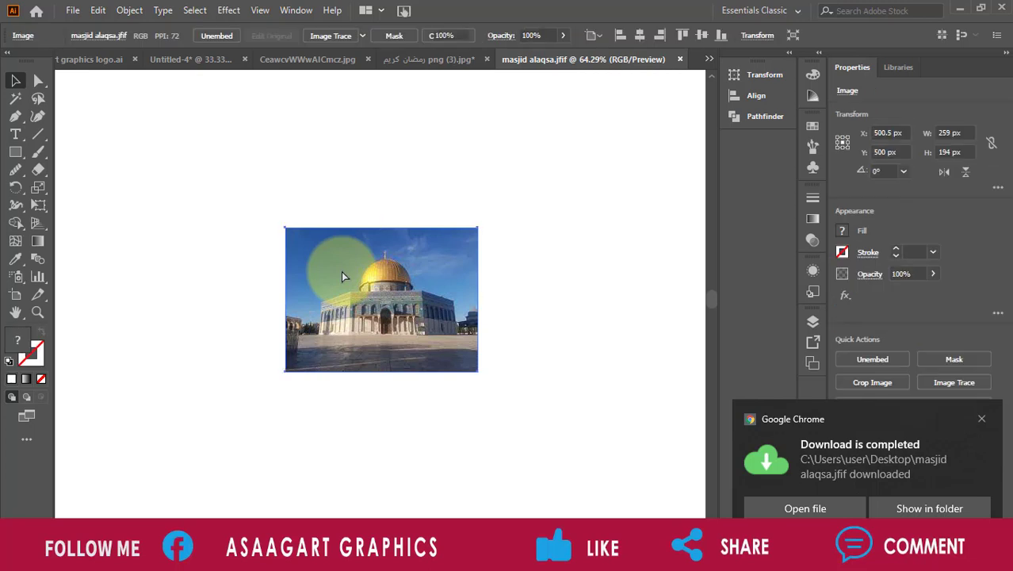
{"action": "key", "text": "Delete"}
{"action": "left_click", "coordinate": [174, 63]}
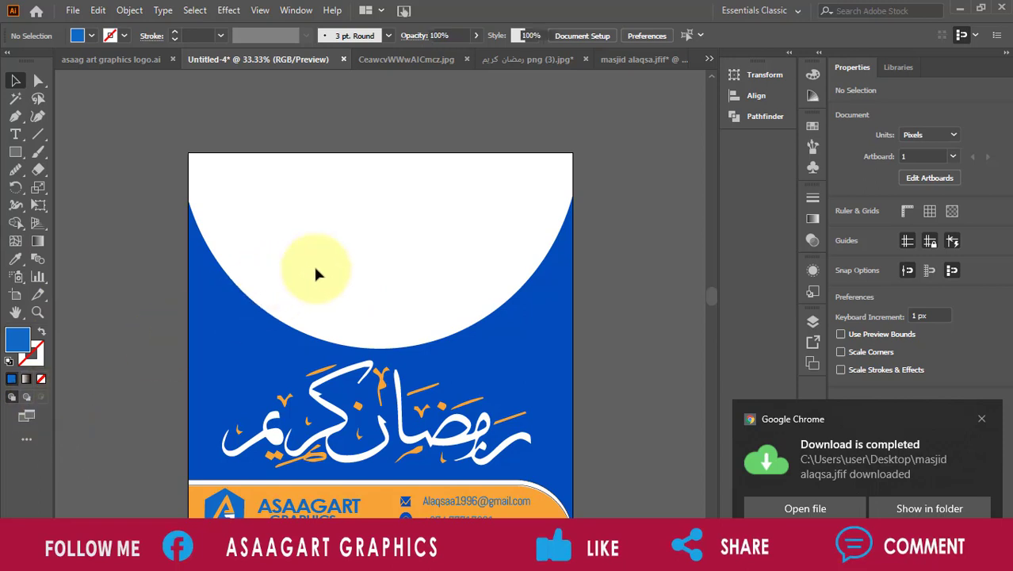
{"action": "key", "text": "ctrl+v"}
- Align the pasted mosque photo with the artboard's top and enlarge it to about 1009 by 756 px to span the poster's width
{"action": "left_click_drag", "start_coordinate": [425, 261], "coordinate": [574, 123]}
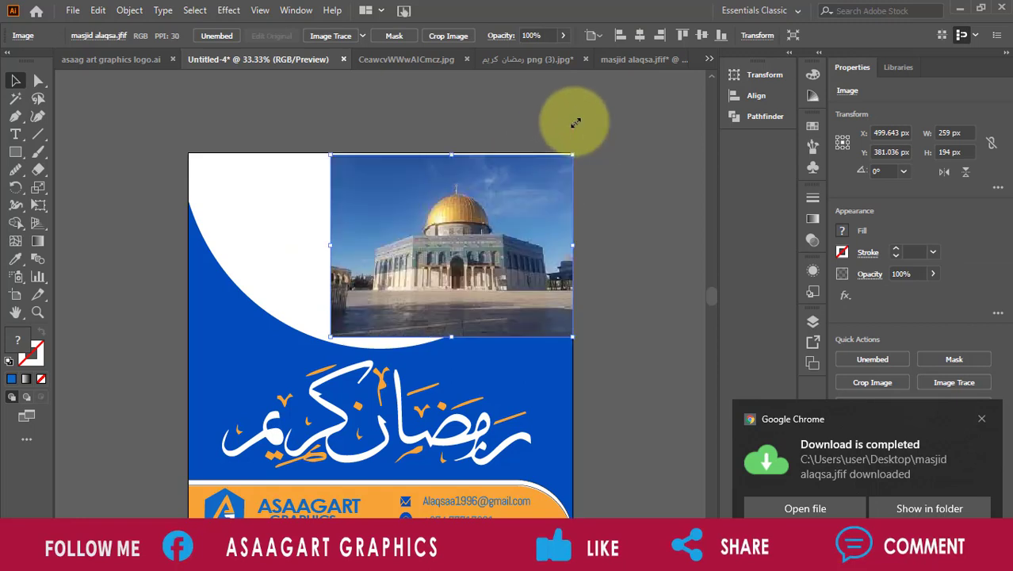
{"action": "left_click_drag", "start_coordinate": [507, 199], "coordinate": [360, 196]}
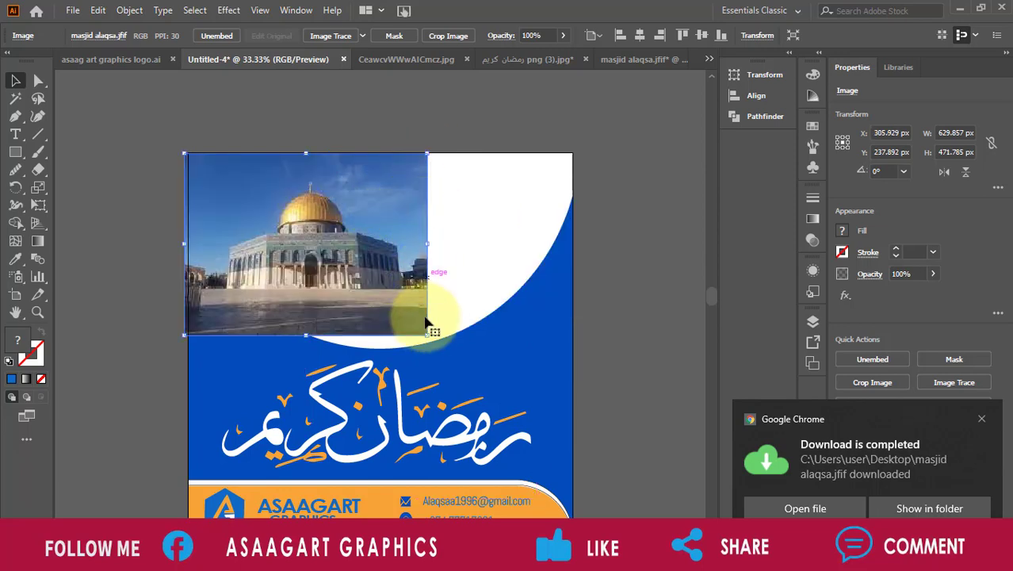
{"action": "left_click_drag", "start_coordinate": [426, 335], "coordinate": [600, 442]}
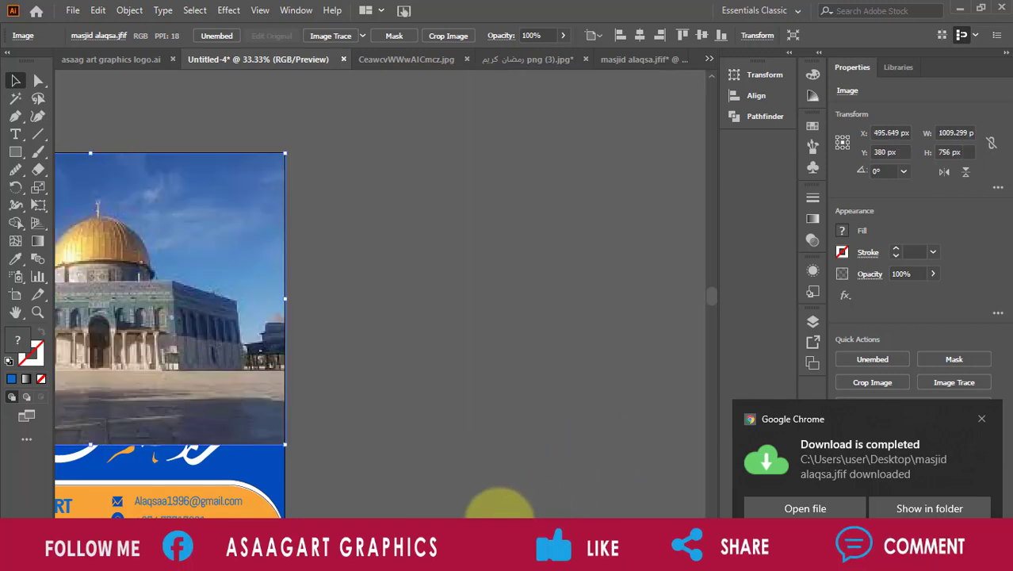
- Send the mosque photo to the back of the poster artwork and deselect it
{"action": "scroll", "coordinate": [384, 514], "scroll_direction": "left", "scroll_amount": 5}
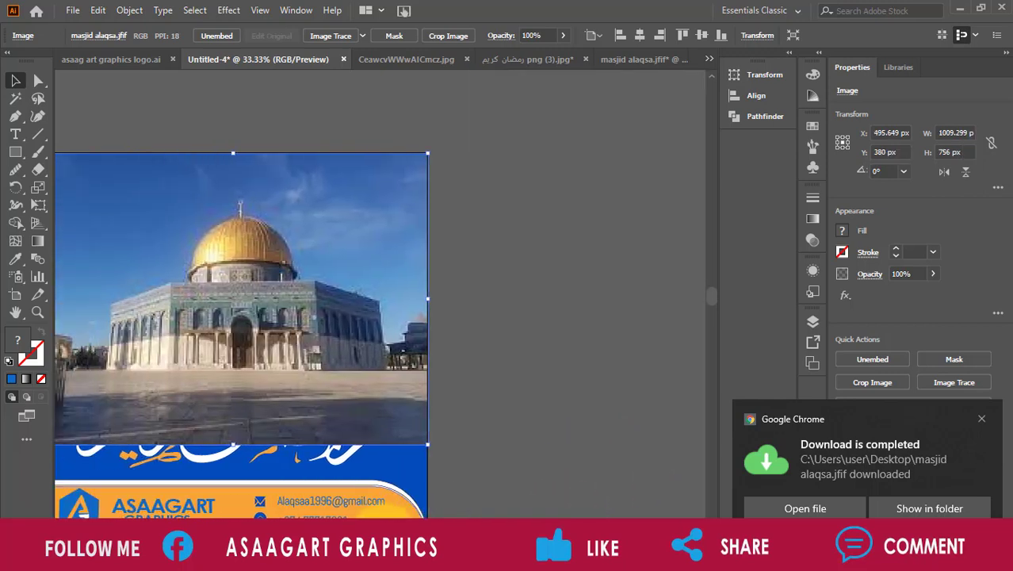
{"action": "right_click", "coordinate": [390, 352]}
{"action": "mouse_move", "coordinate": [477, 271]}
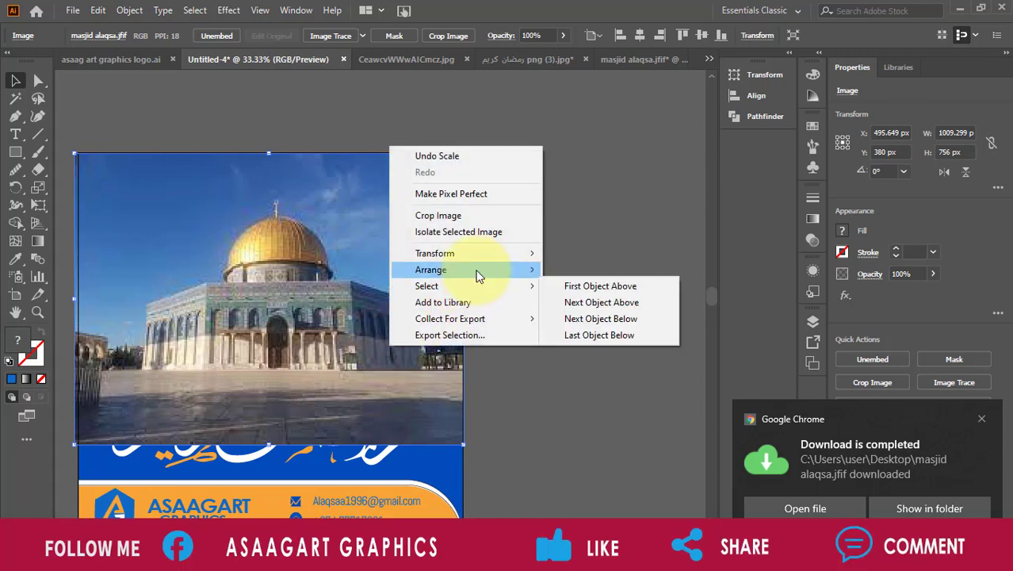
{"action": "left_click", "coordinate": [590, 319]}
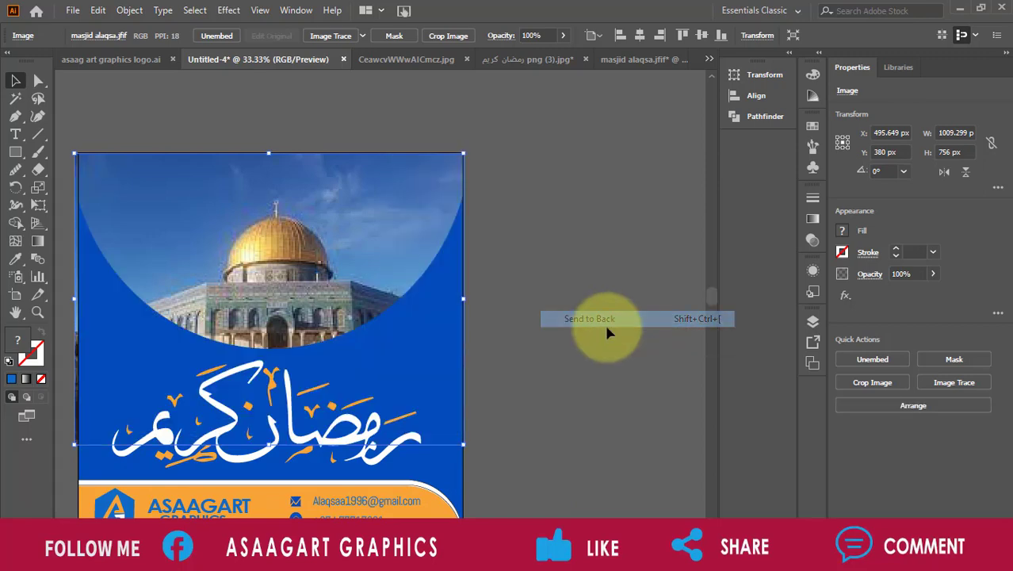
{"action": "left_click", "coordinate": [566, 347]}
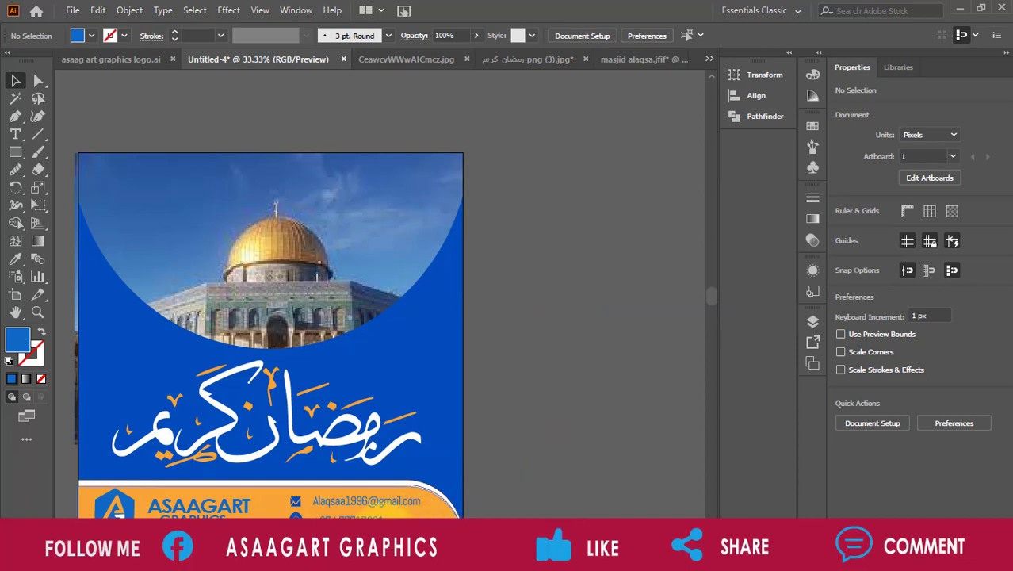
- Narrow the mosque photo from its left edge to about 1000 px wide, flush with the artboard, and deselect it
{"action": "scroll", "coordinate": [270, 333], "scroll_direction": "left", "scroll_amount": 3}
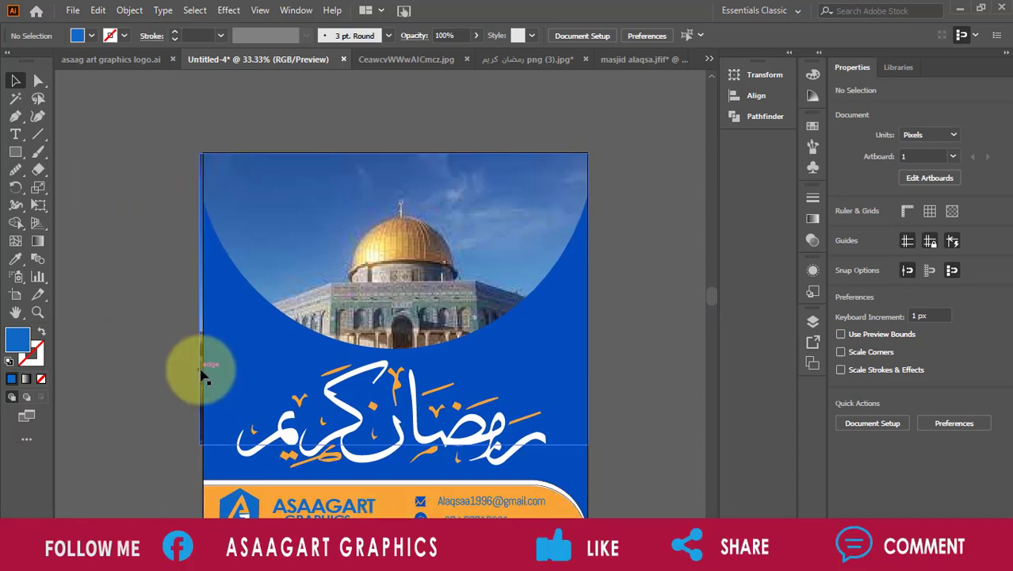
{"action": "left_click", "coordinate": [201, 373]}
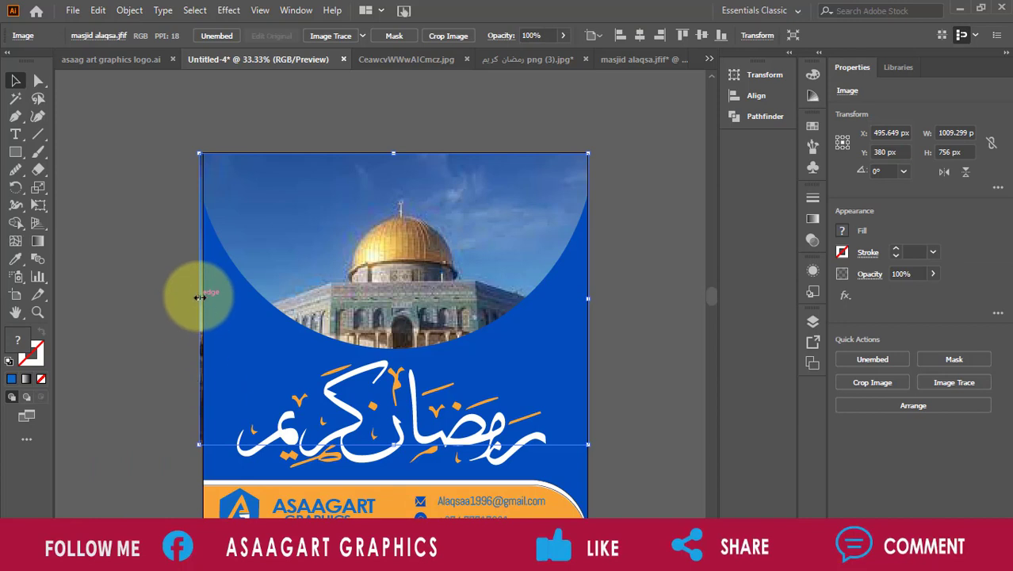
{"action": "left_click_drag", "start_coordinate": [199, 297], "coordinate": [204, 295]}
{"action": "left_click", "coordinate": [170, 305]}
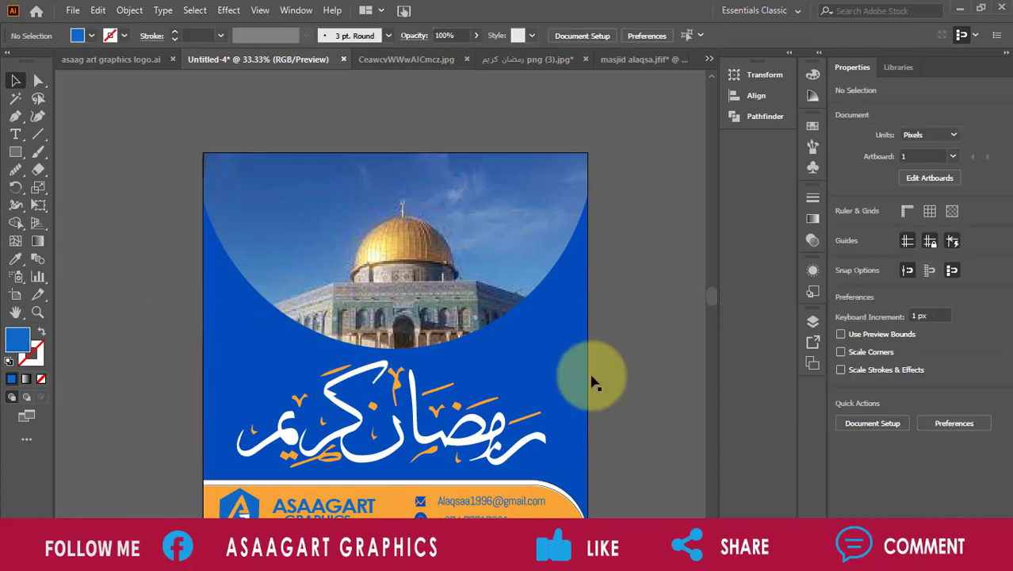
- Isolate the mosque photo, nudge it up to about Y 339 px, and exit isolation
{"action": "double_click", "coordinate": [481, 292]}
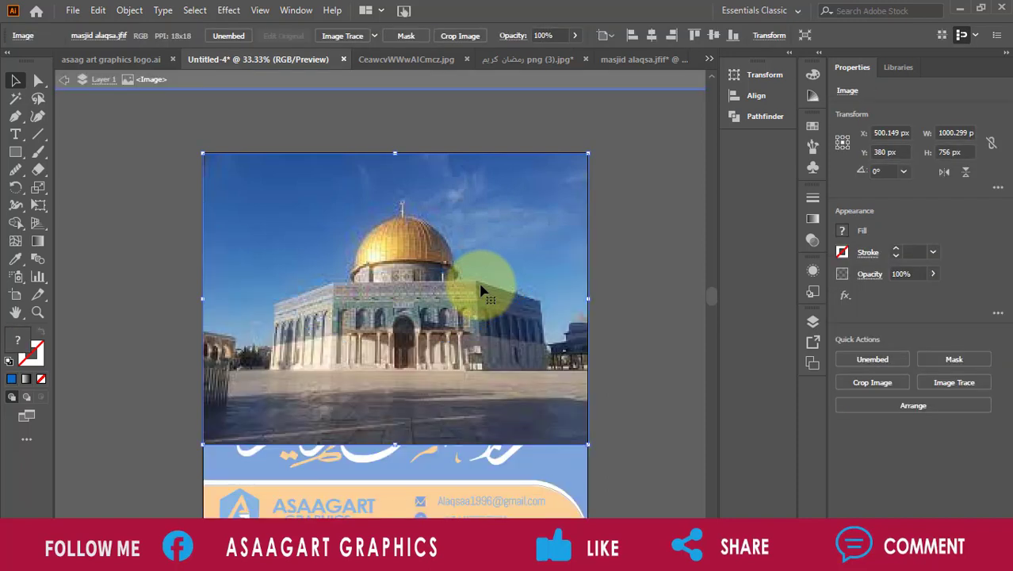
{"action": "key", "text": "Up"}
{"action": "key", "text": "Up"}
{"action": "key", "text": "Up"}
{"action": "key", "text": "Up"}
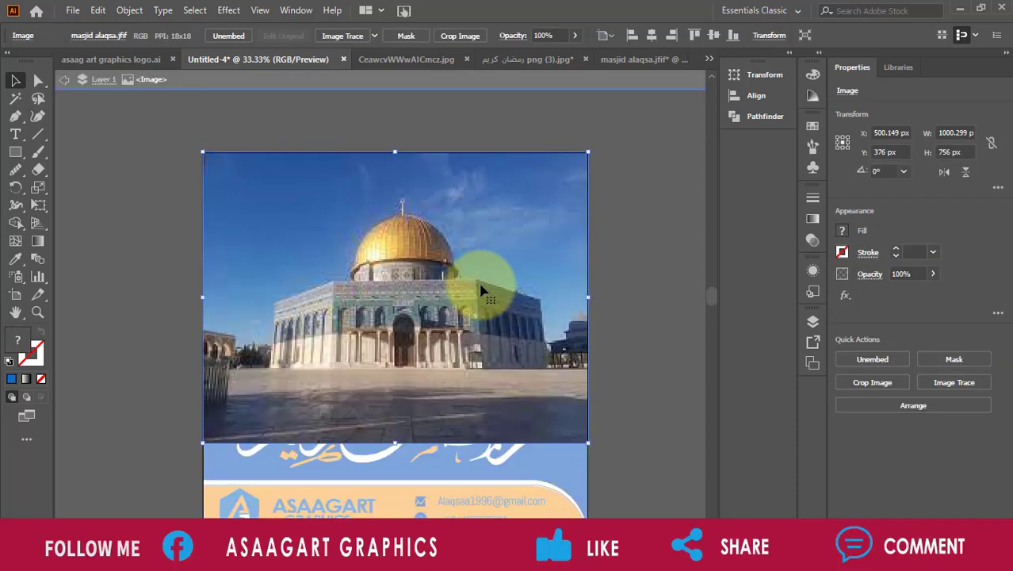
{"action": "key", "text": "Up"}
{"action": "key", "text": "Up"}
{"action": "key", "text": "Up"}
{"action": "key", "text": "Up"}
{"action": "key", "text": "Up"}
{"action": "key", "text": "Up"}
{"action": "key", "text": "Up"}
{"action": "key", "text": "Up"}
{"action": "key", "text": "Up"}
{"action": "key", "text": "Up"}
{"action": "key", "text": "Up"}
{"action": "key", "text": "Up"}
{"action": "key", "text": "Up"}
{"action": "key", "text": "Up"}
{"action": "key", "text": "Up"}
{"action": "key", "text": "Up"}
{"action": "key", "text": "Up"}
{"action": "key", "text": "Up"}
{"action": "key", "text": "Up"}
{"action": "key", "text": "Up"}
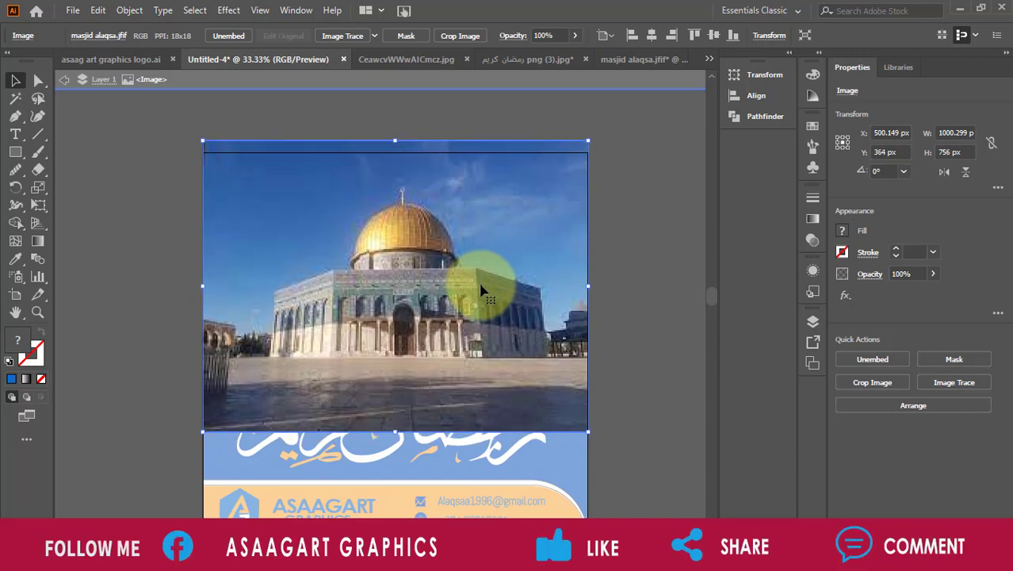
{"action": "double_click", "coordinate": [678, 333]}
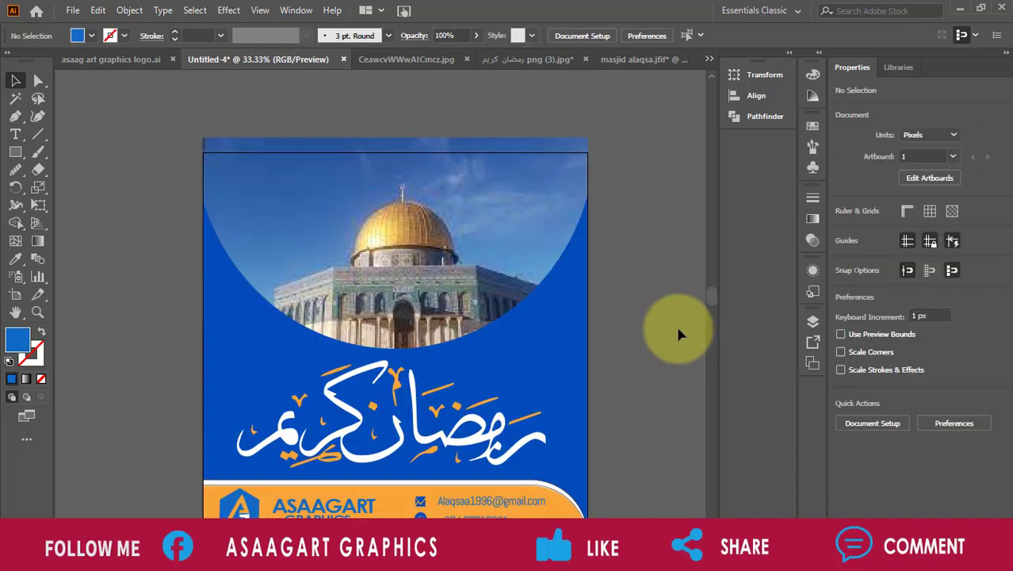
- Nudge the mosque photo up to Y 272 px and realign it with the artboard sides at about X 499 px
{"action": "left_click", "coordinate": [488, 278]}
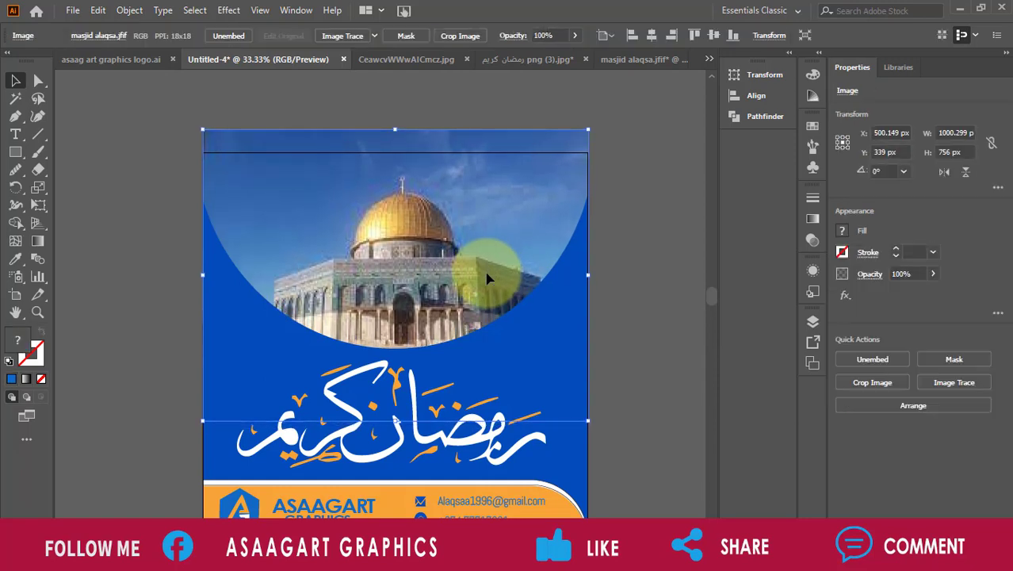
{"action": "key", "text": "shift+Up"}
{"action": "key", "text": "shift+Up"}
{"action": "key", "text": "shift+Up"}
{"action": "key", "text": "shift+Up"}
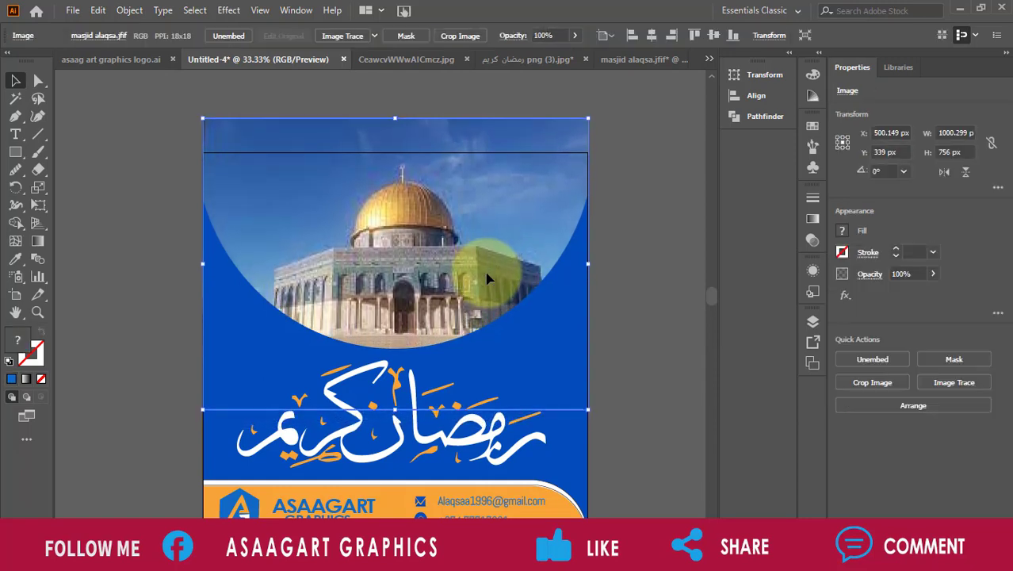
{"action": "key", "text": "shift+Up"}
{"action": "key", "text": "shift+Up"}
{"action": "key", "text": "shift+Up"}
{"action": "key", "text": "shift+Up"}
{"action": "key", "text": "shift+Up"}
{"action": "key", "text": "shift+Left"}
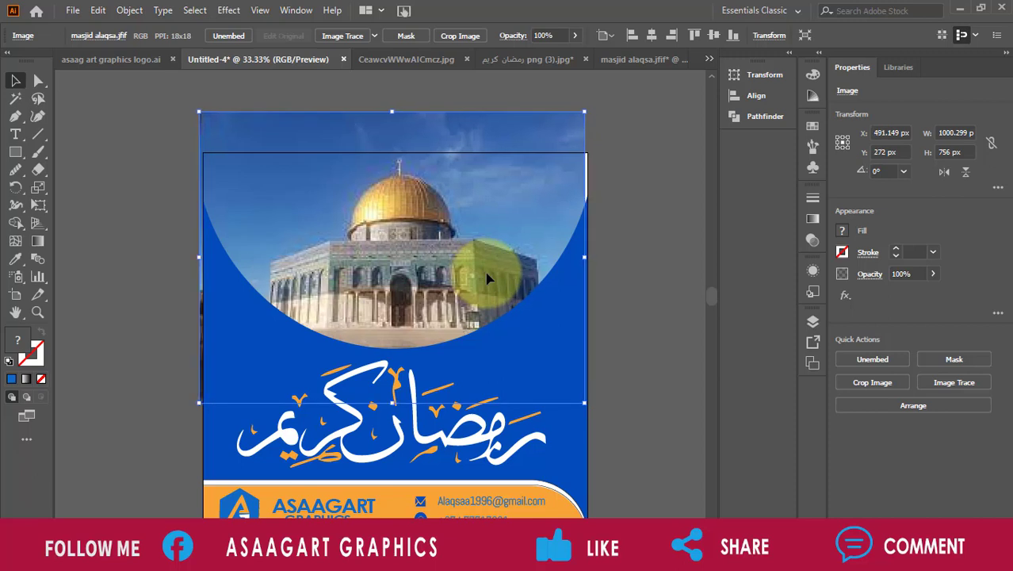
{"action": "key", "text": "shift+Right"}
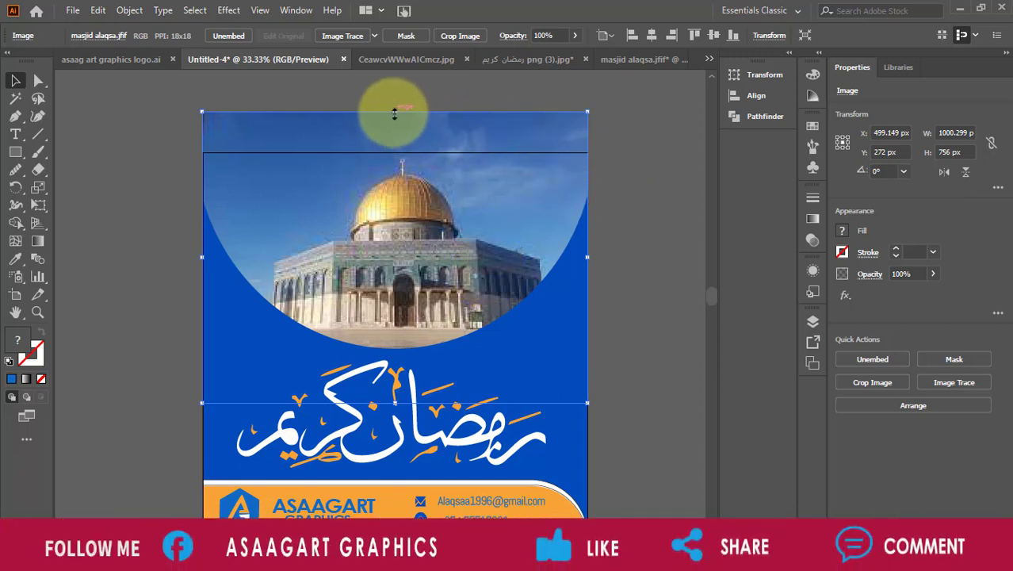
- Try to shorten the mosque photo from its top edge to 650 px high, flush with the artboard's top
{"action": "left_click_drag", "start_coordinate": [394, 111], "coordinate": [395, 152]}
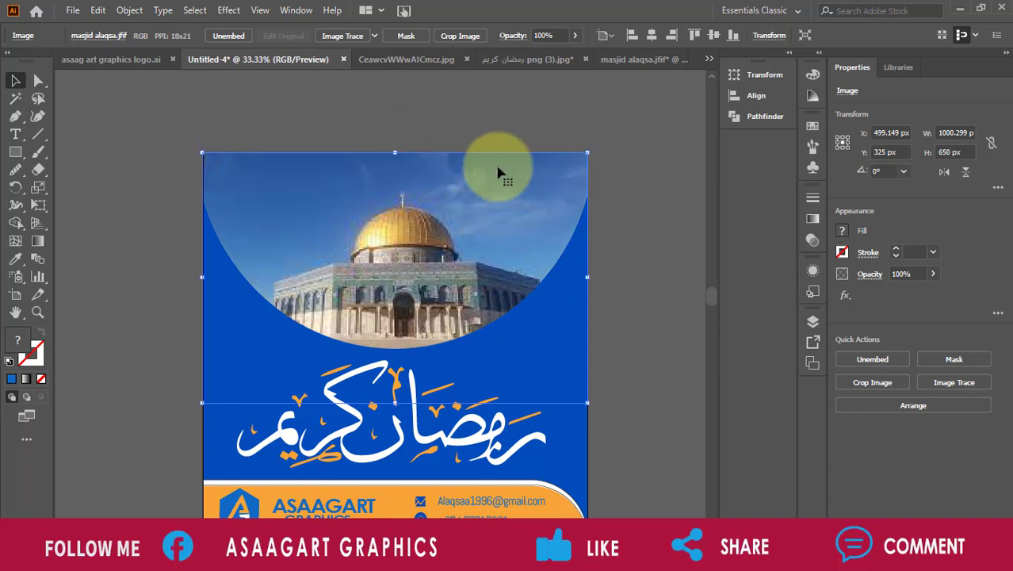
{"action": "left_click", "coordinate": [664, 195]}
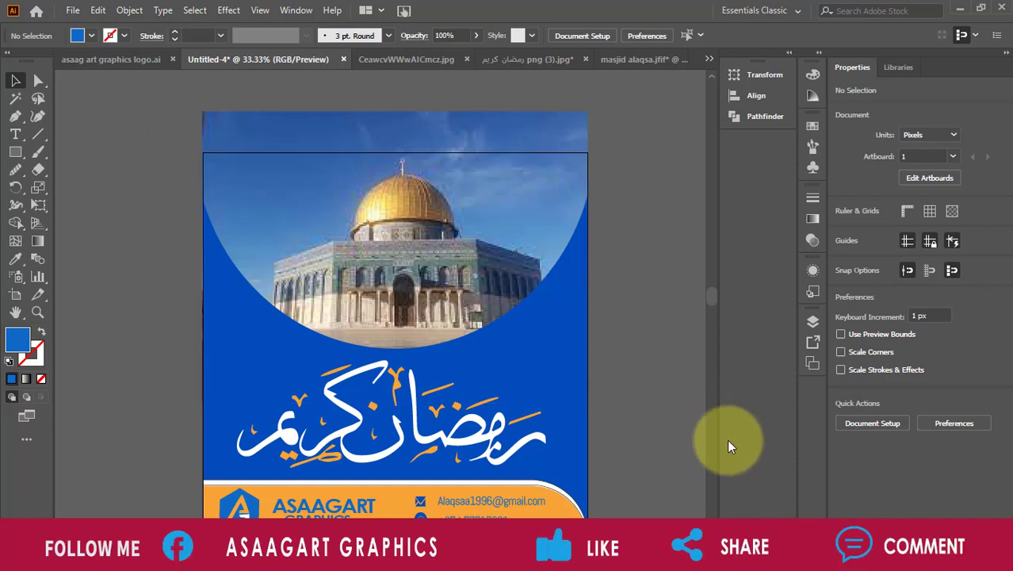
{"action": "scroll", "coordinate": [708, 503], "scroll_direction": "down", "scroll_amount": 2}
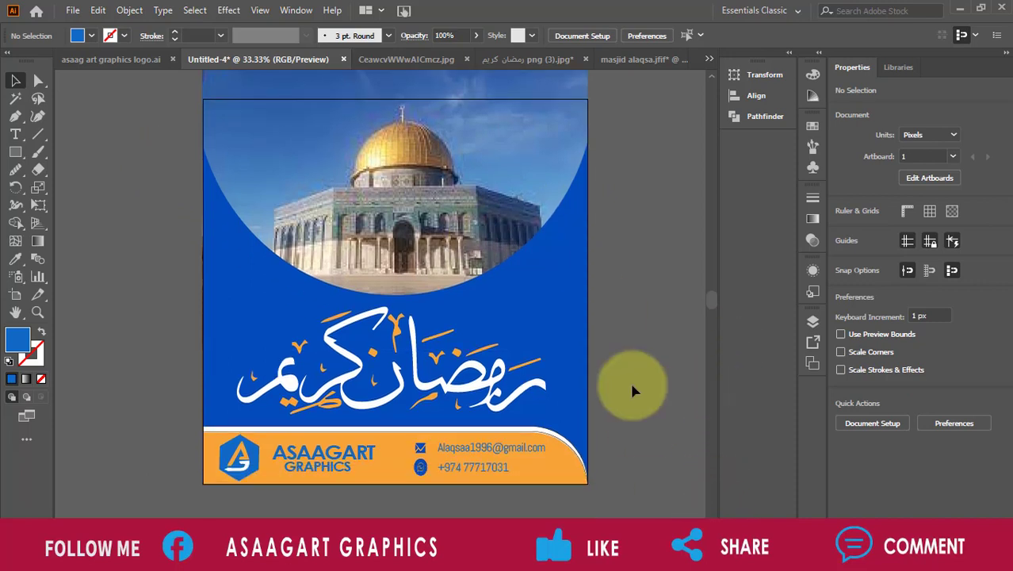
{"action": "scroll", "coordinate": [712, 78], "scroll_direction": "up", "scroll_amount": 2}
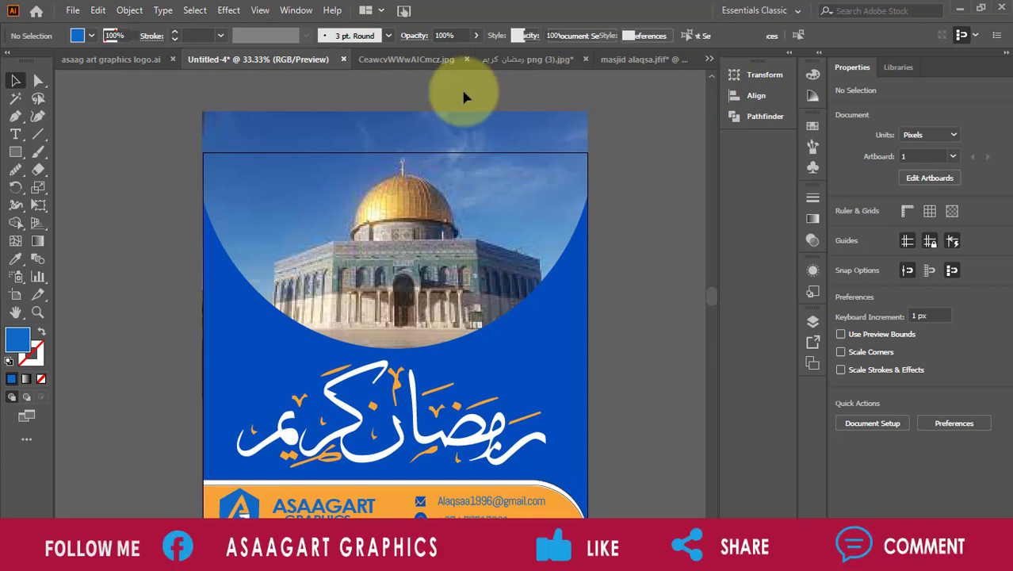
- Apply Pathfinder Divide to all the poster artwork and deselect it
{"action": "key", "text": "ctrl+a"}
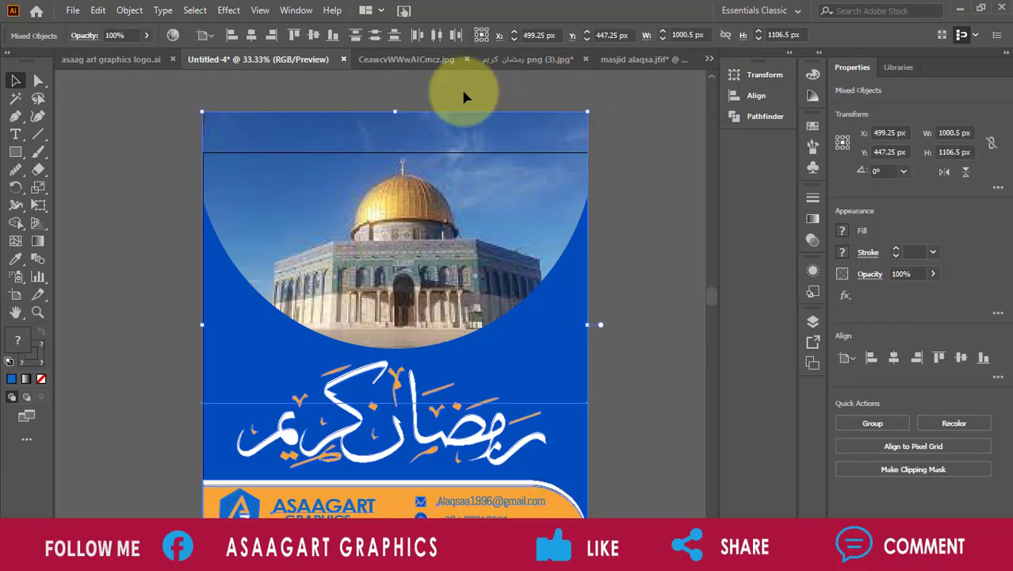
{"action": "left_click", "coordinate": [758, 119]}
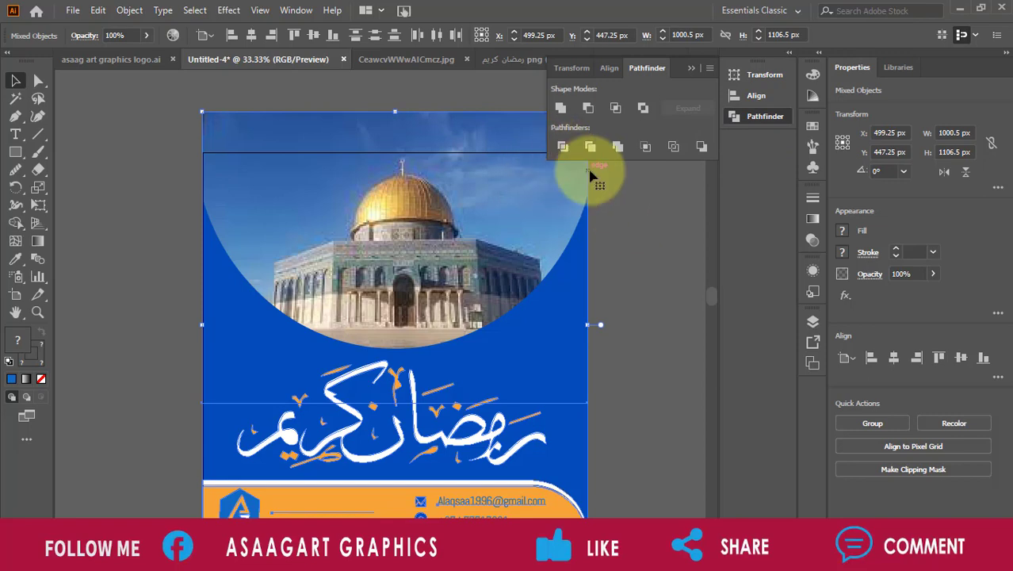
{"action": "left_click", "coordinate": [624, 197]}
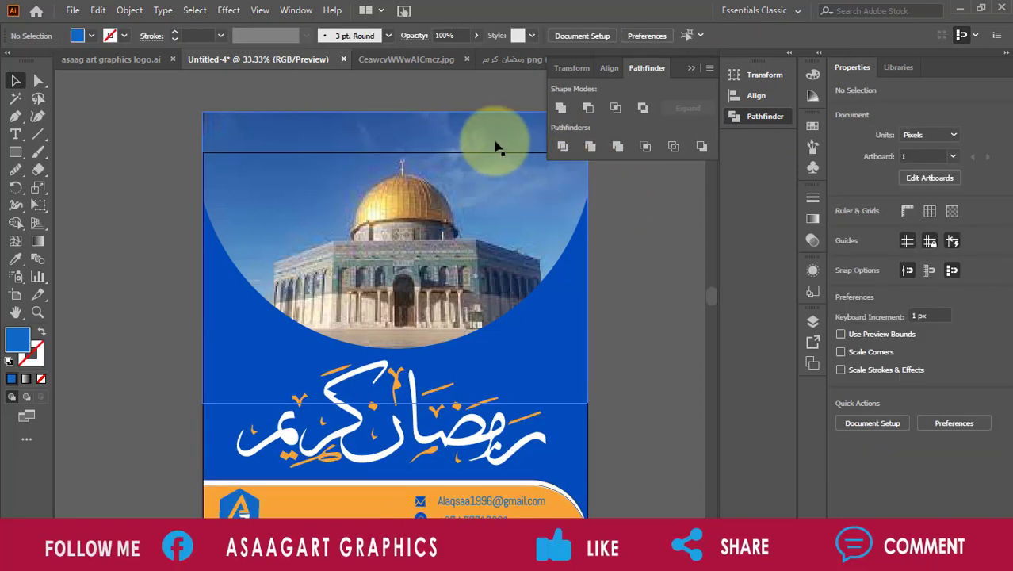
{"action": "left_click", "coordinate": [494, 143]}
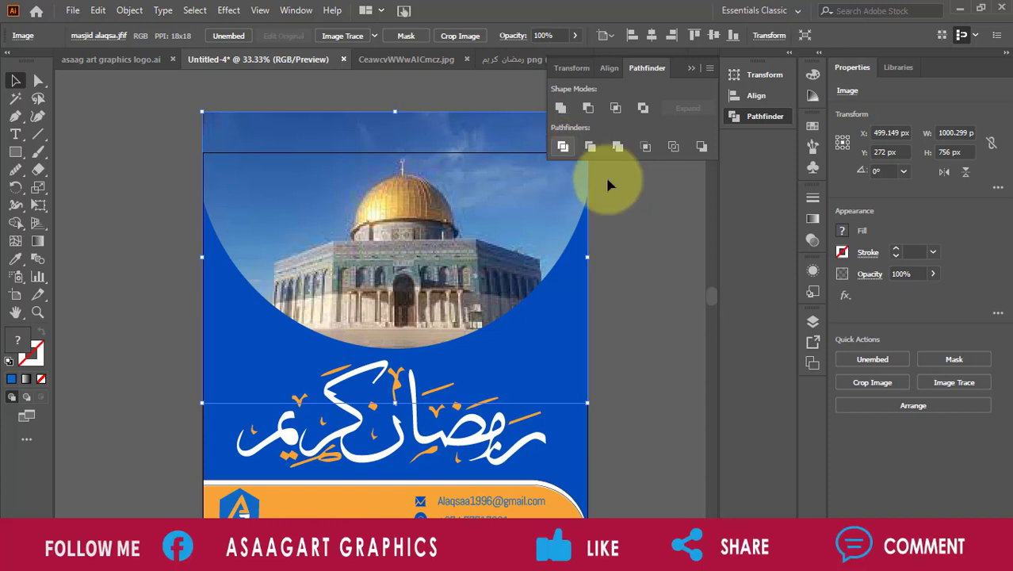
{"action": "left_click", "coordinate": [600, 204]}
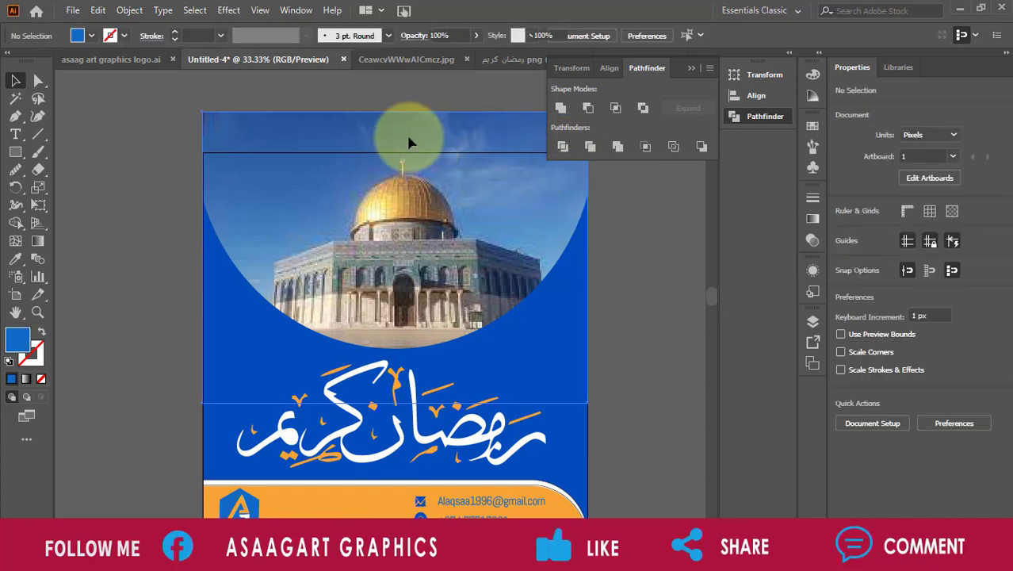
{"action": "left_click", "coordinate": [408, 139]}
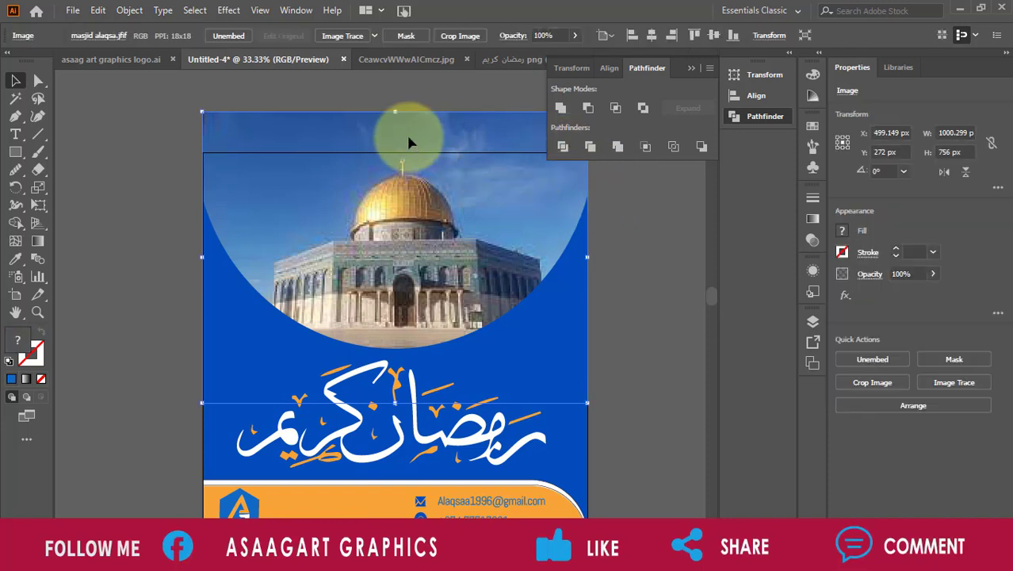
{"action": "left_click", "coordinate": [168, 152]}
{"action": "left_click", "coordinate": [245, 164]}
{"action": "right_click", "coordinate": [246, 164]}
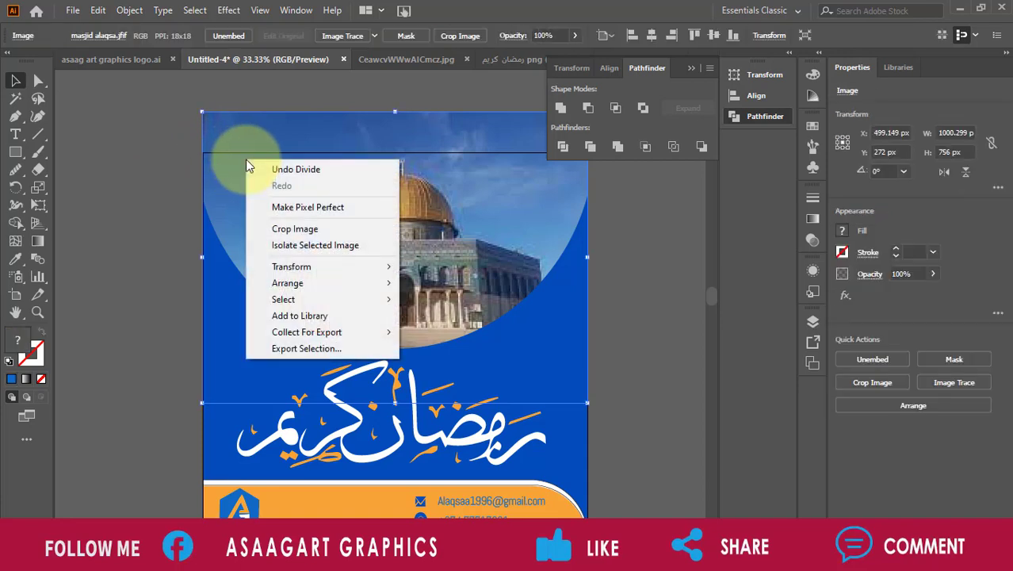
{"action": "left_click", "coordinate": [124, 165]}
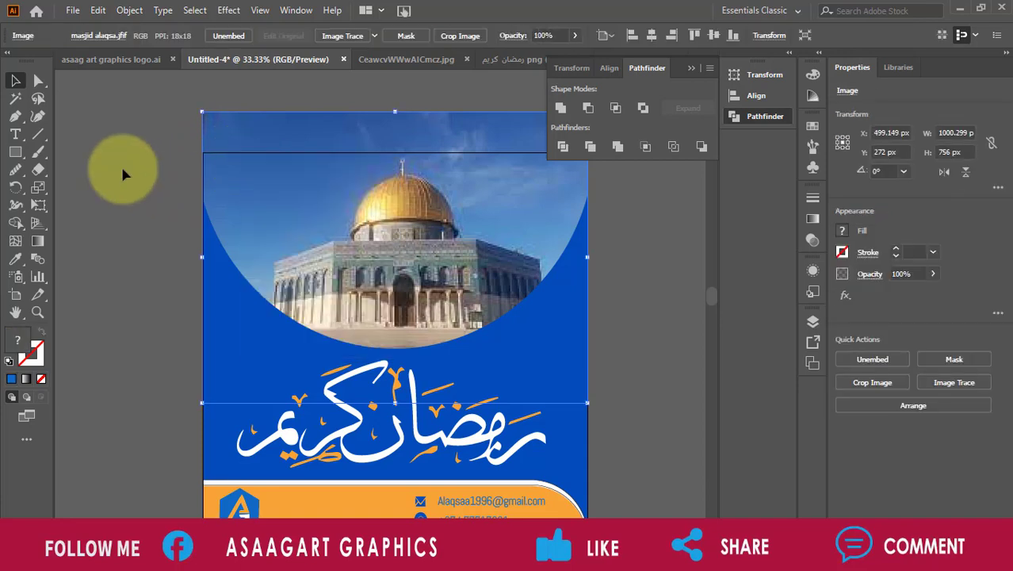
{"action": "left_click", "coordinate": [125, 165]}
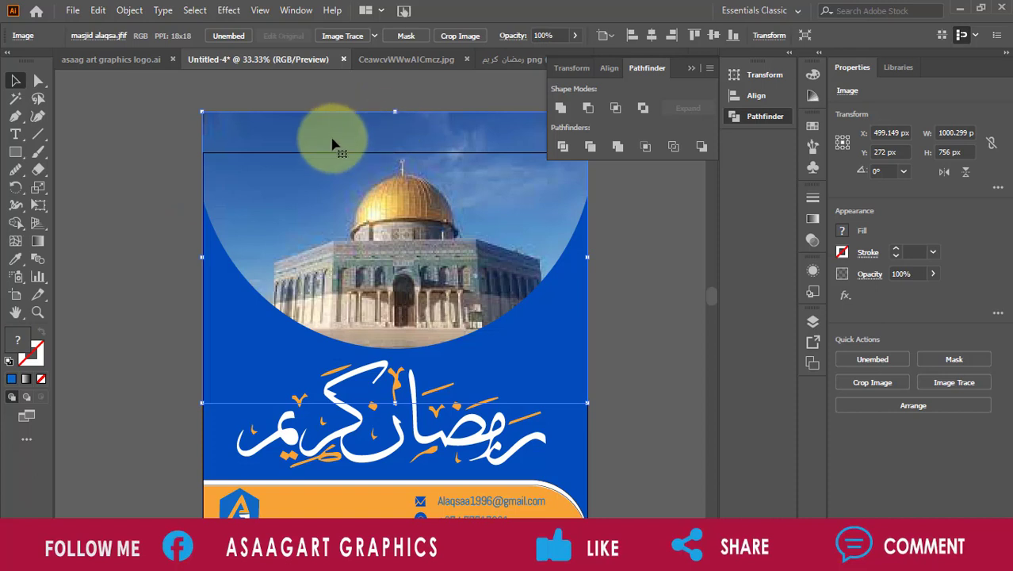
{"action": "left_click", "coordinate": [148, 167]}
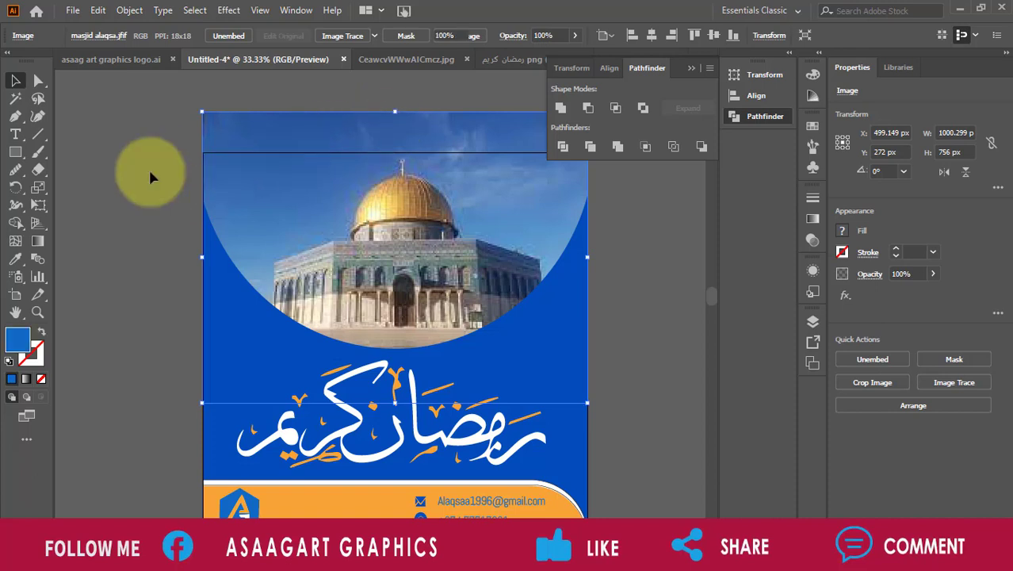
{"action": "left_click", "coordinate": [690, 70]}
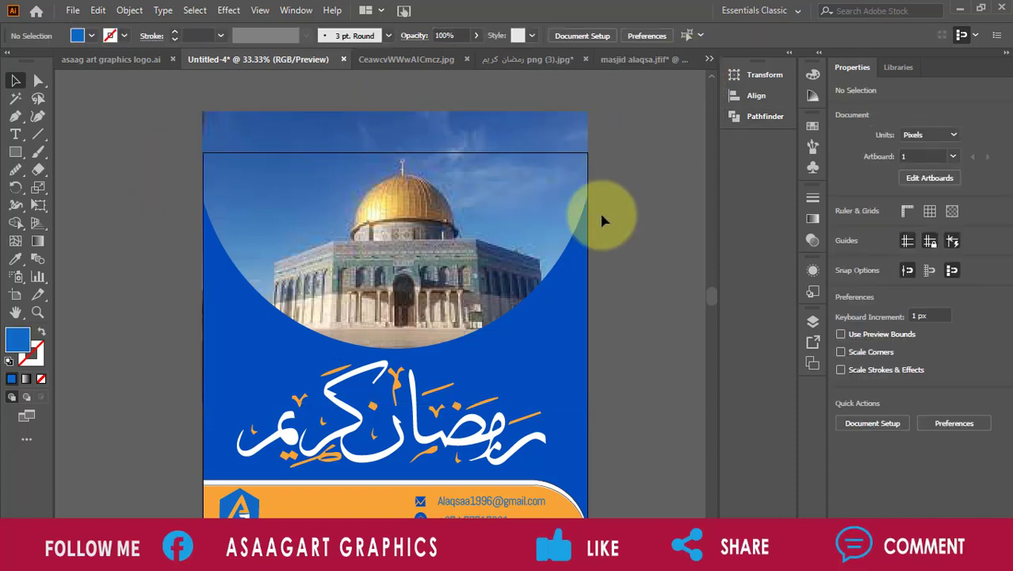
- Try to split the mosque photo on its own with Pathfinder Divide
{"action": "left_click", "coordinate": [429, 133]}
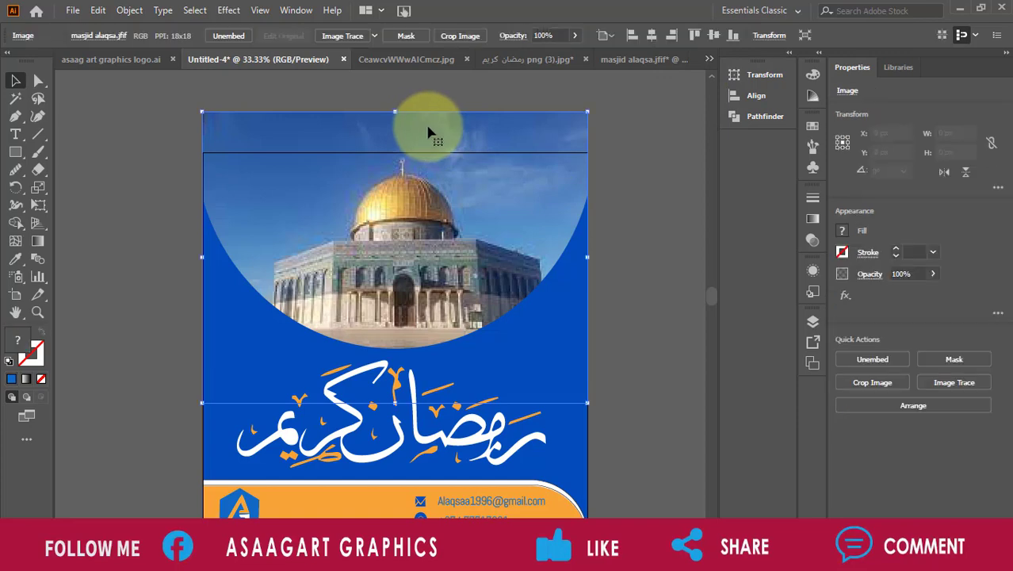
{"action": "left_click", "coordinate": [629, 188]}
{"action": "left_click_drag", "start_coordinate": [173, 111], "coordinate": [607, 335]}
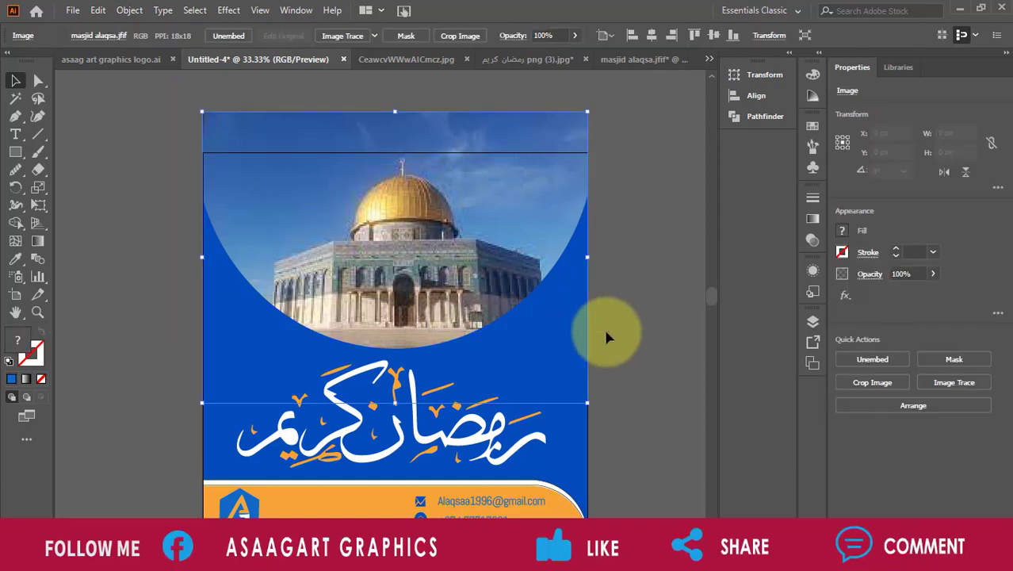
{"action": "left_click", "coordinate": [749, 117]}
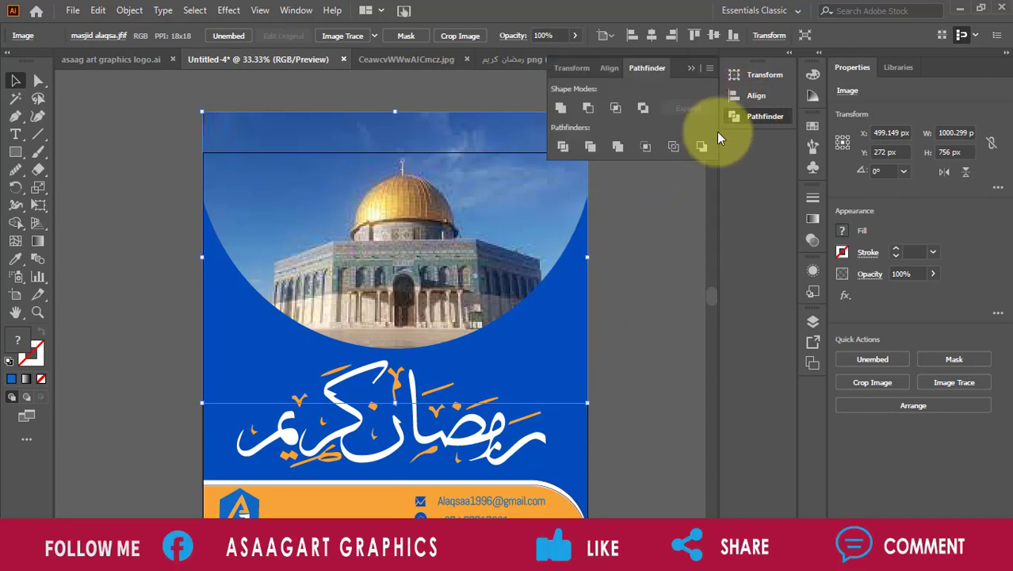
{"action": "left_click", "coordinate": [557, 146]}
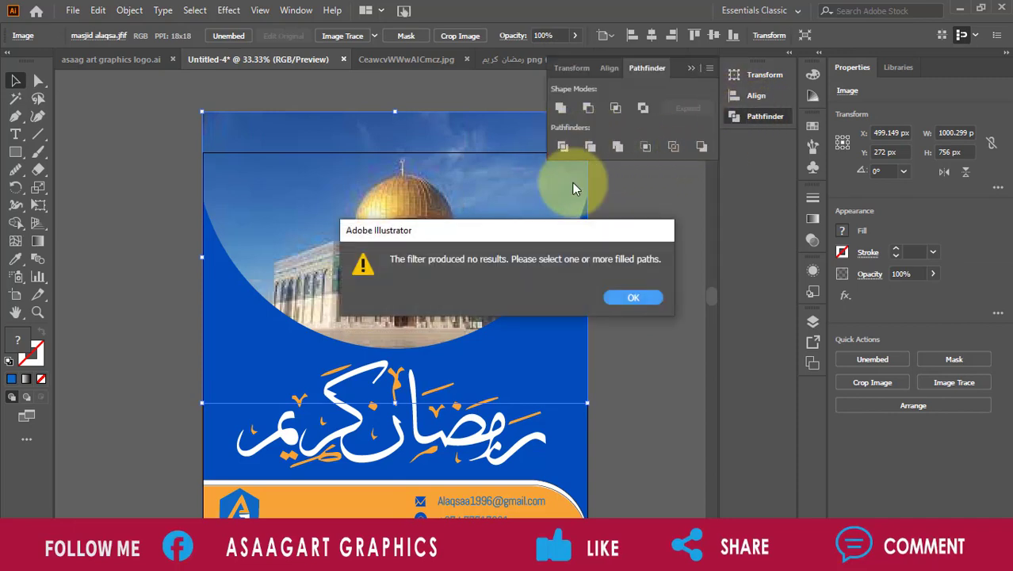
{"action": "left_click", "coordinate": [622, 301]}
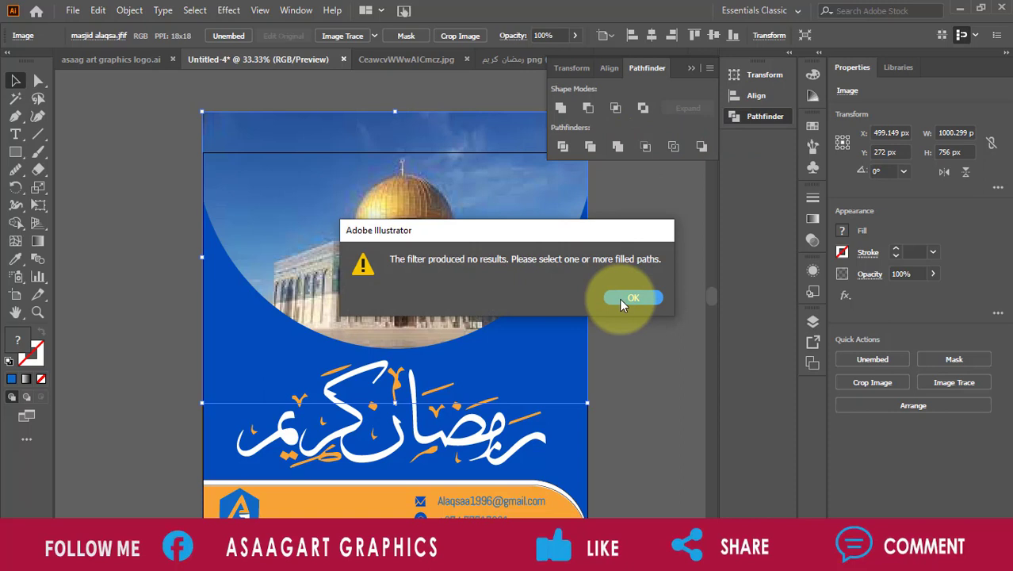
{"action": "left_click", "coordinate": [690, 67]}
{"action": "left_click", "coordinate": [410, 125]}
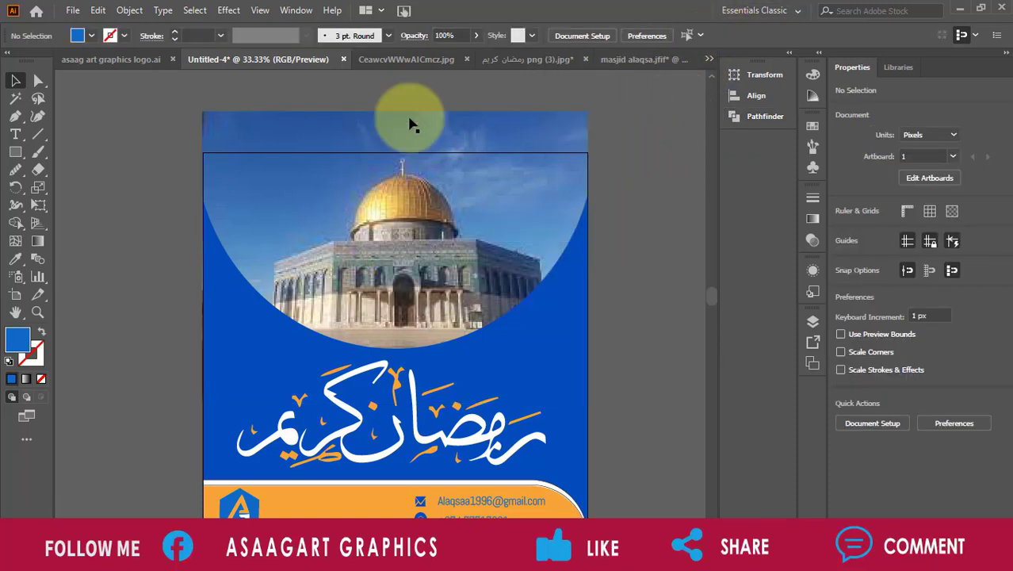
{"action": "left_click", "coordinate": [73, 12]}
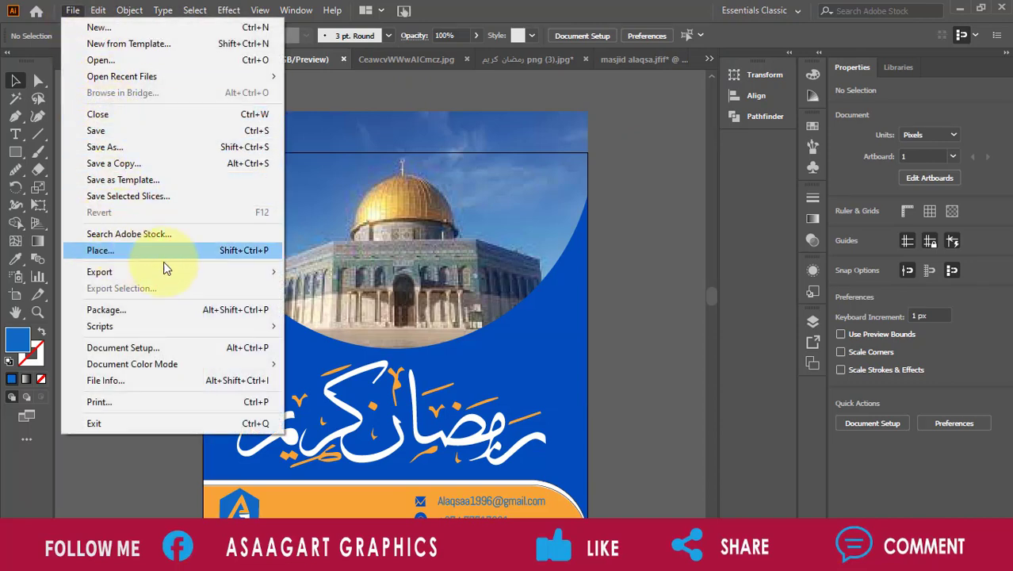
{"action": "mouse_move", "coordinate": [185, 273]}
{"action": "left_click", "coordinate": [325, 289]}
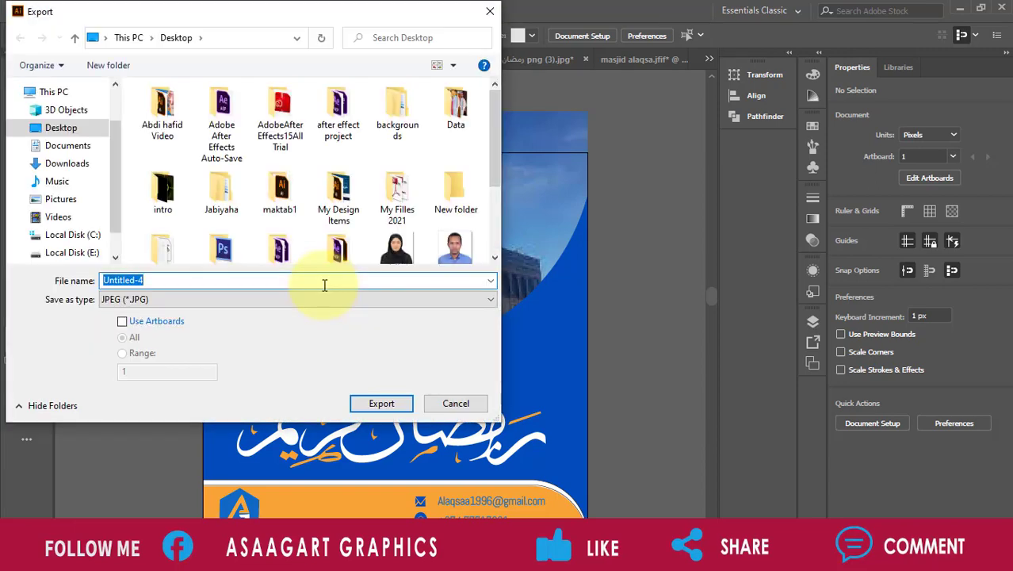
{"action": "left_click", "coordinate": [490, 11]}
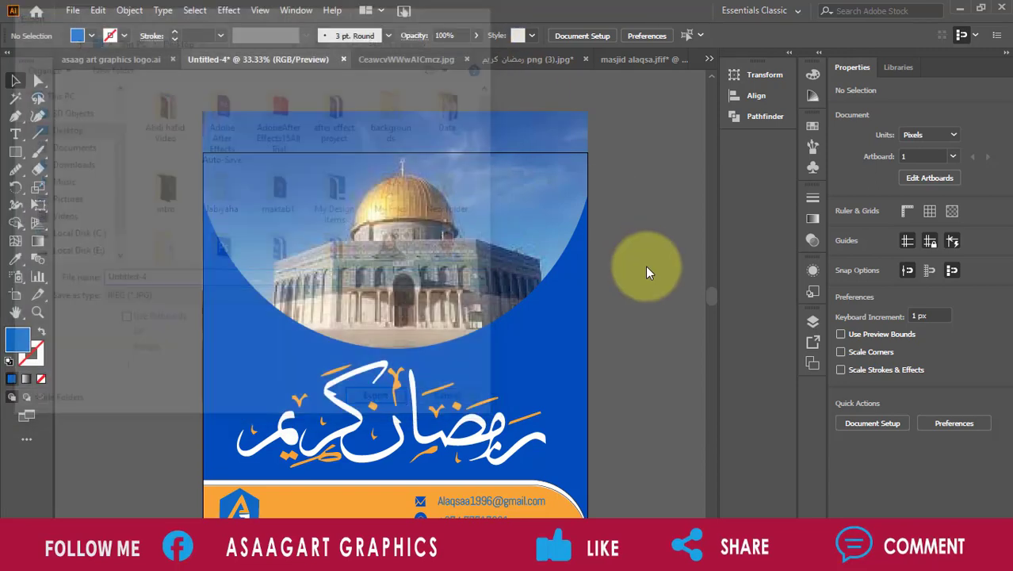
- Move the ASAAGART GRAPHICS text above the artwork group in the layer order, directly beneath the phone number text
{"action": "scroll", "coordinate": [709, 501], "scroll_direction": "down", "scroll_amount": 3}
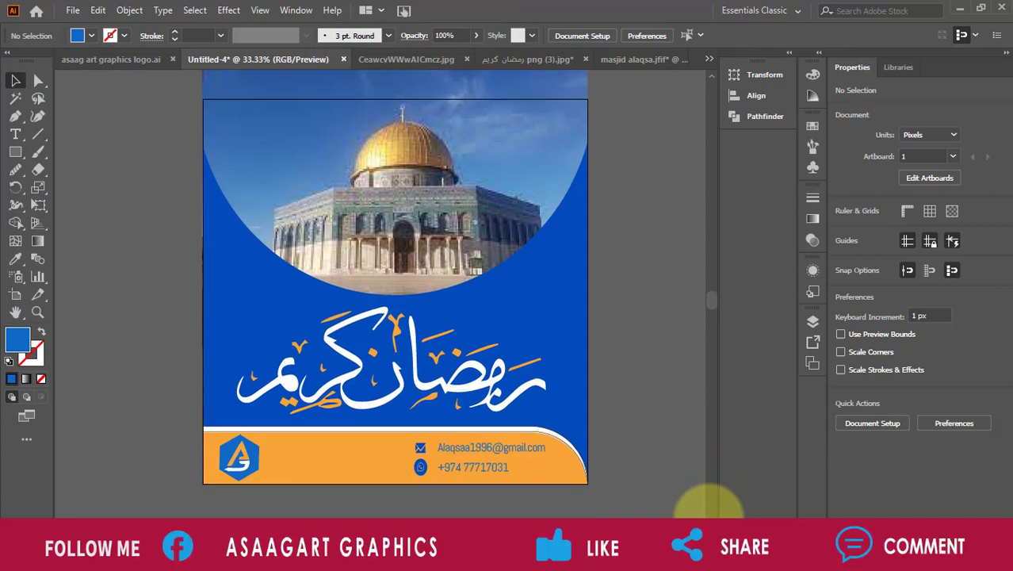
{"action": "left_click", "coordinate": [297, 462]}
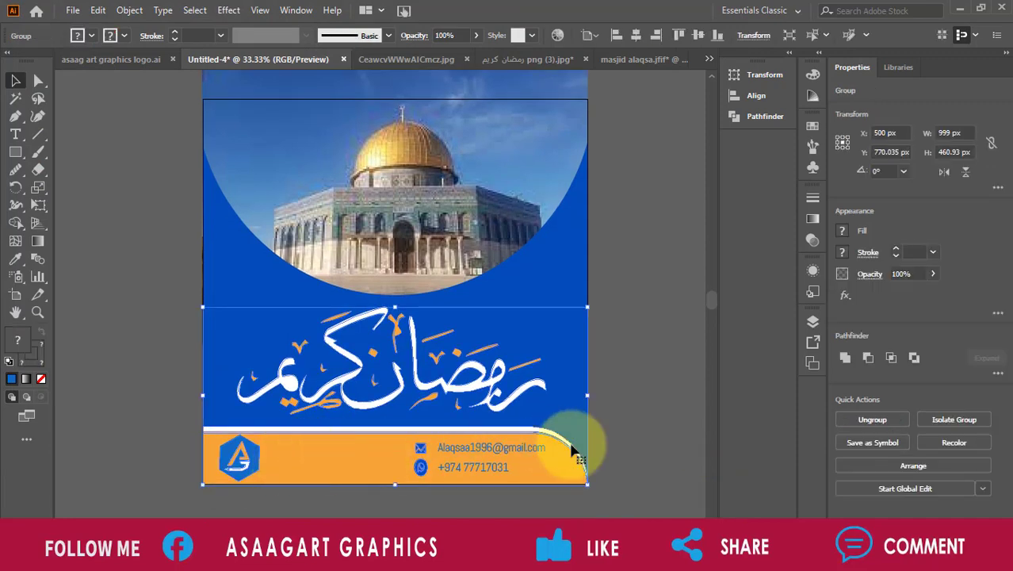
{"action": "left_click", "coordinate": [634, 438]}
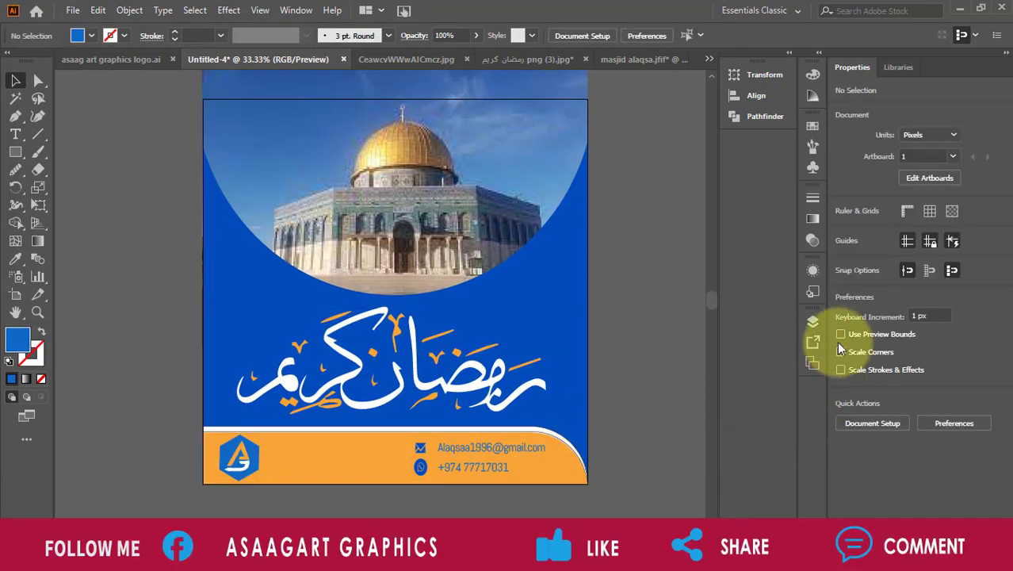
{"action": "left_click", "coordinate": [813, 321]}
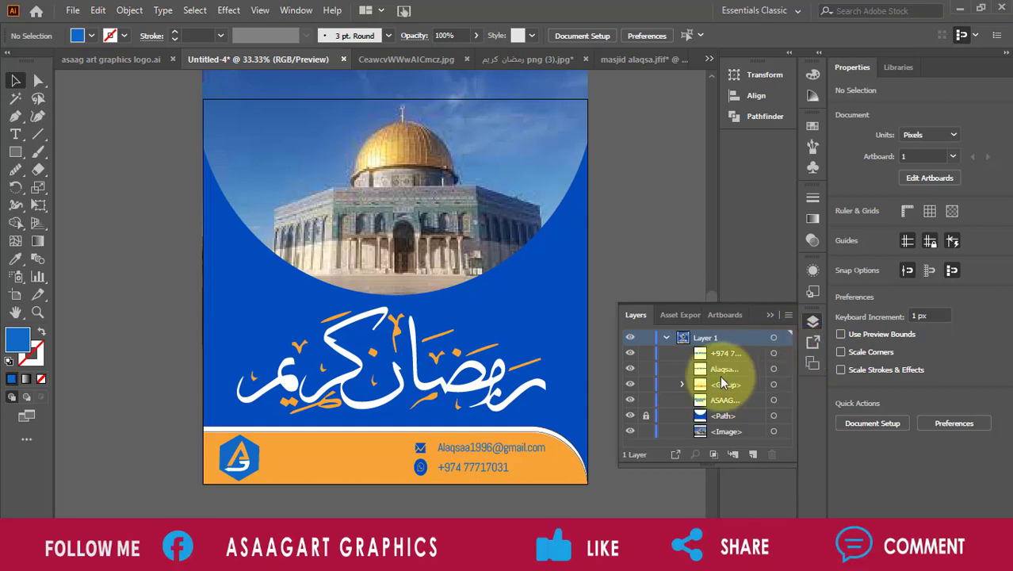
{"action": "left_click", "coordinate": [718, 401]}
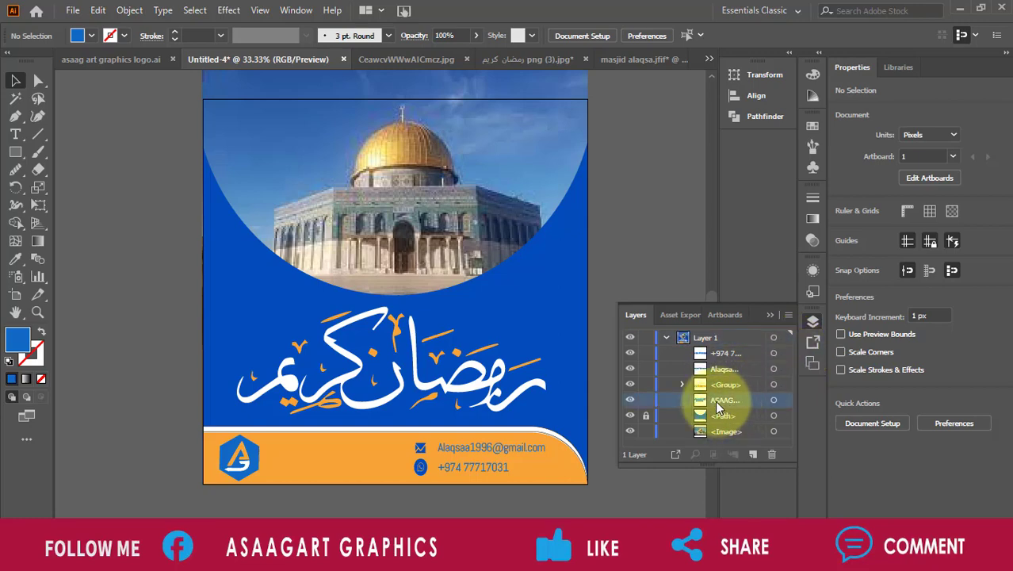
{"action": "left_click_drag", "start_coordinate": [715, 401], "coordinate": [717, 367]}
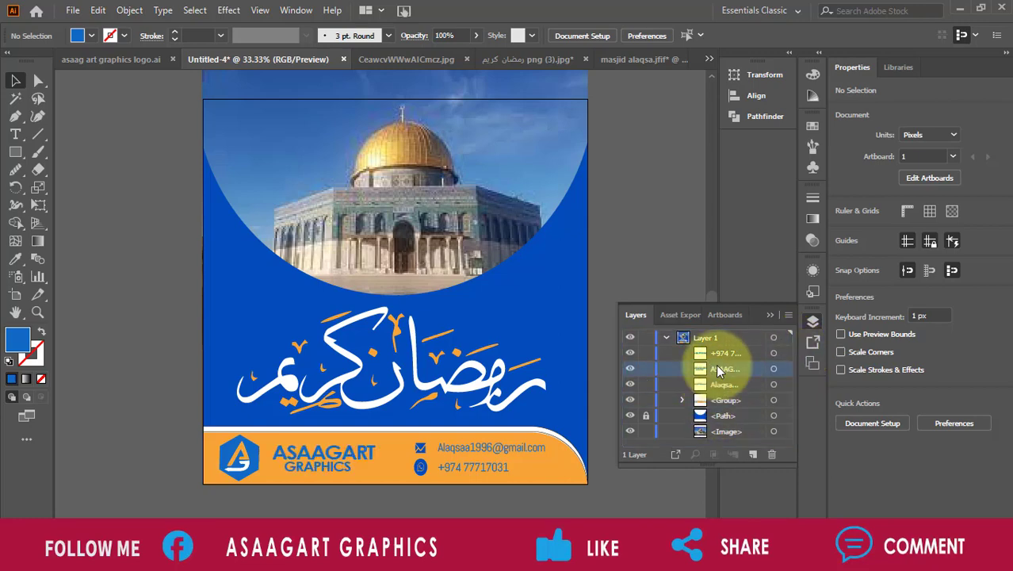
{"action": "left_click", "coordinate": [764, 318]}
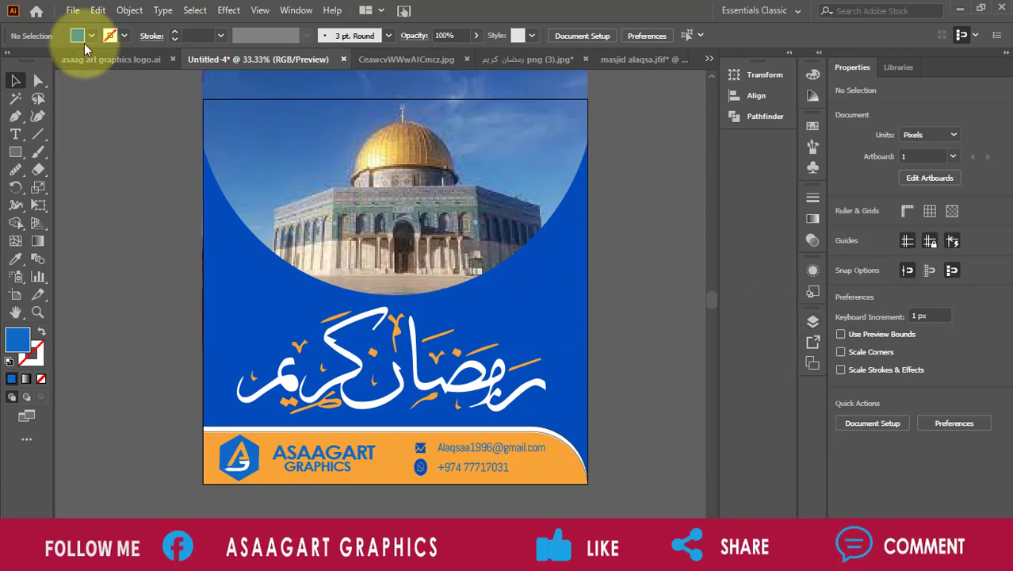
- Set up an export of the poster as a JPEG to the Desktop, using all artboards
{"action": "left_click", "coordinate": [72, 11]}
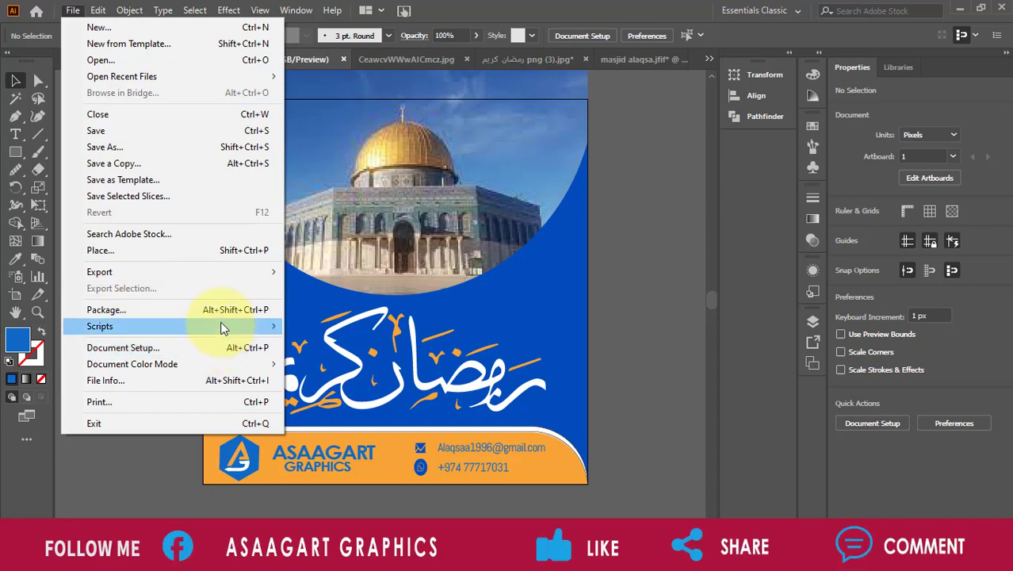
{"action": "mouse_move", "coordinate": [267, 272]}
{"action": "left_click", "coordinate": [348, 289]}
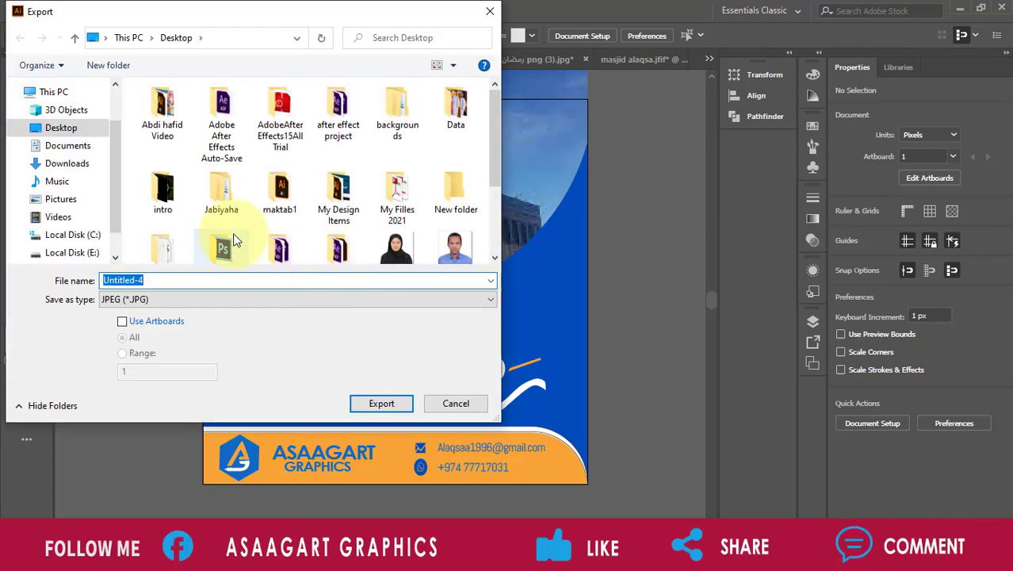
{"action": "left_click", "coordinate": [87, 129]}
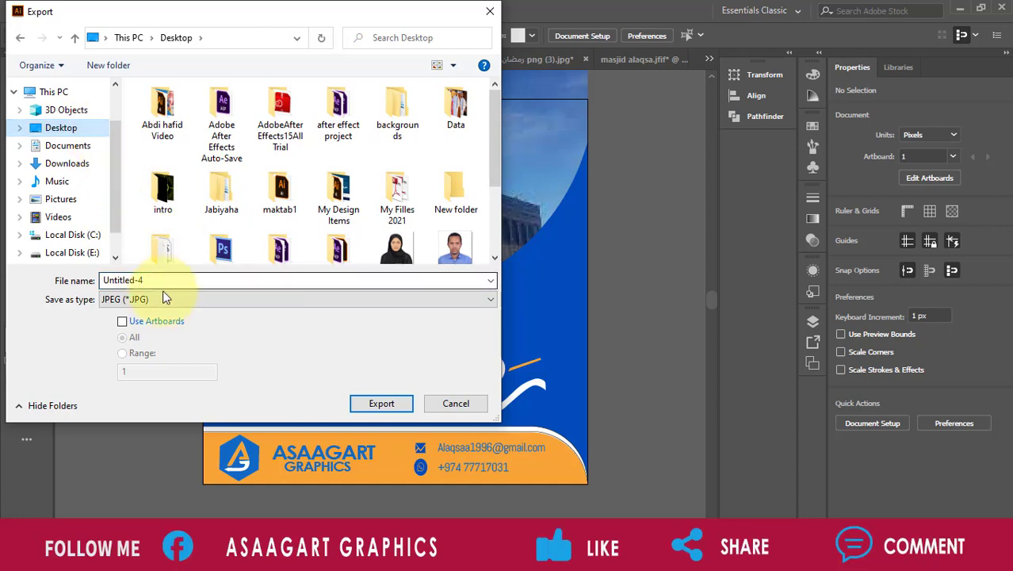
{"action": "left_click", "coordinate": [123, 322]}
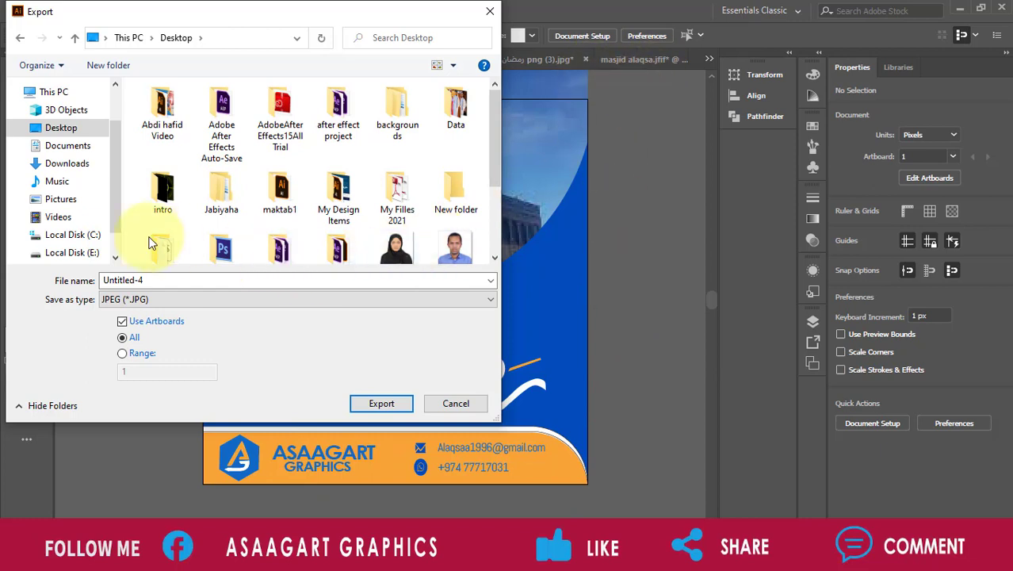
- Name the export file رمضات الكريم and export it as an RGB JPEG at maximum quality 10 and 300 ppi
{"action": "left_click_drag", "start_coordinate": [163, 280], "coordinate": [4, 267]}
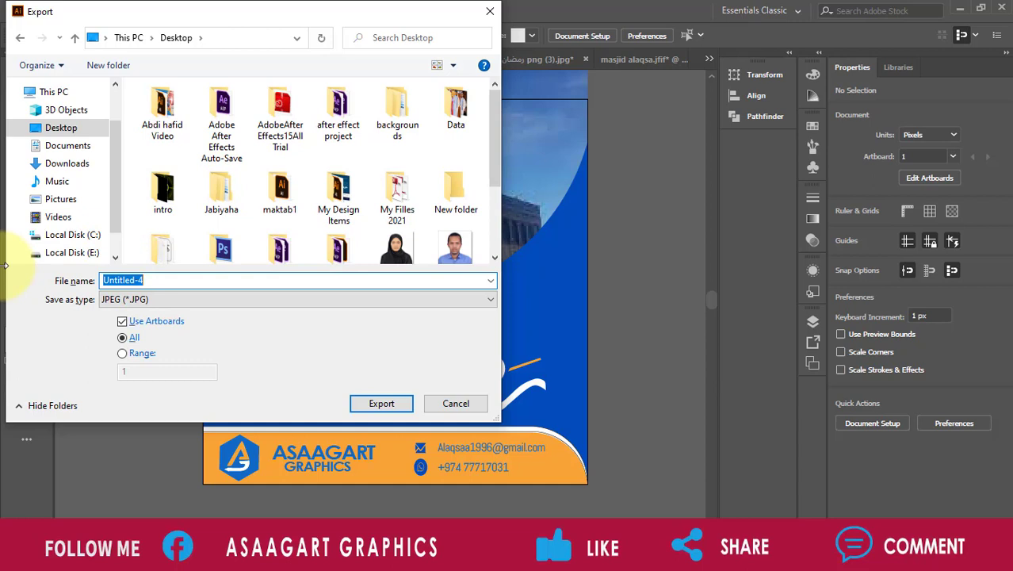
{"action": "type", "text": "رمض"}
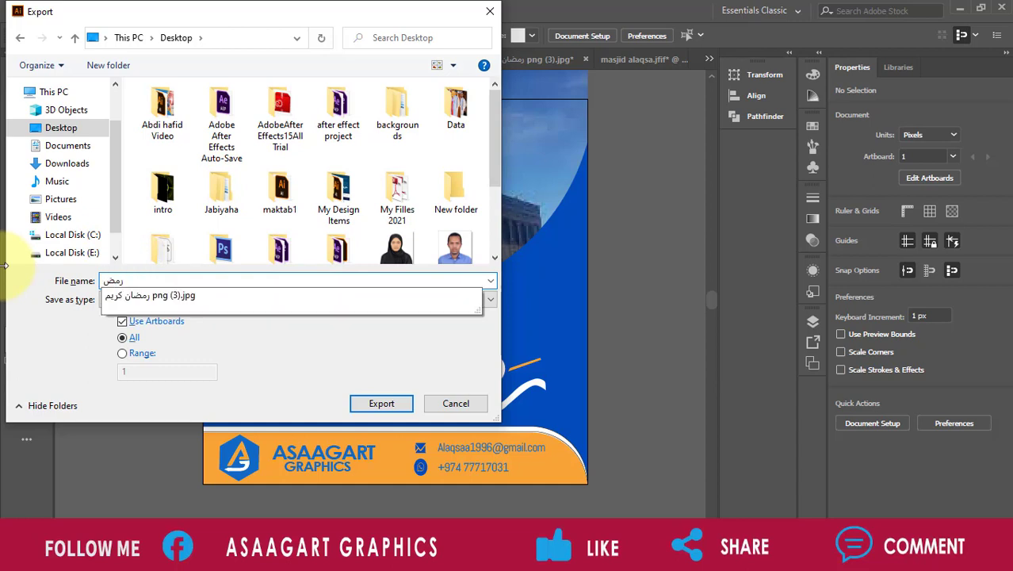
{"action": "type", "text": "ات ا"}
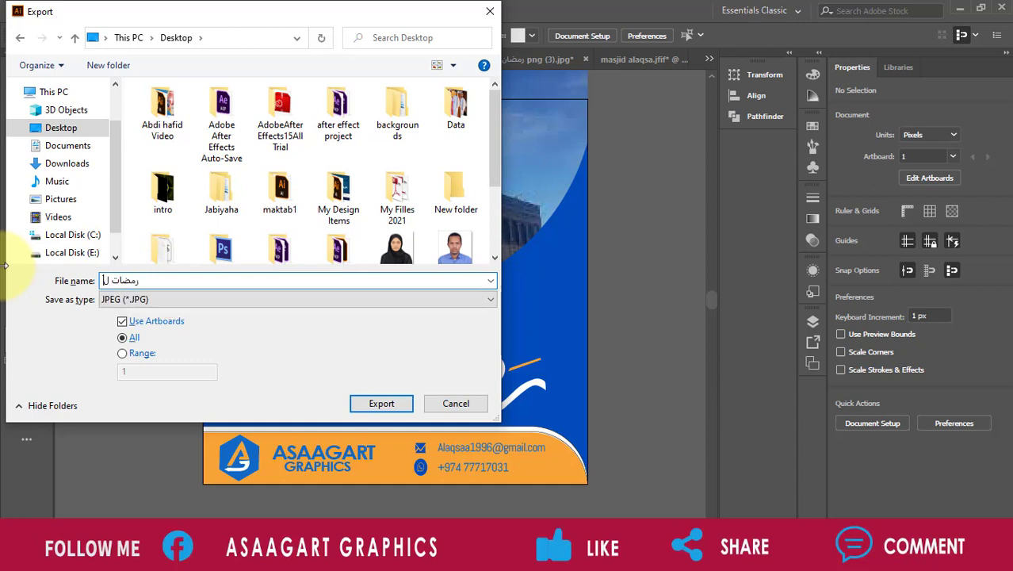
{"action": "type", "text": " للريم"}
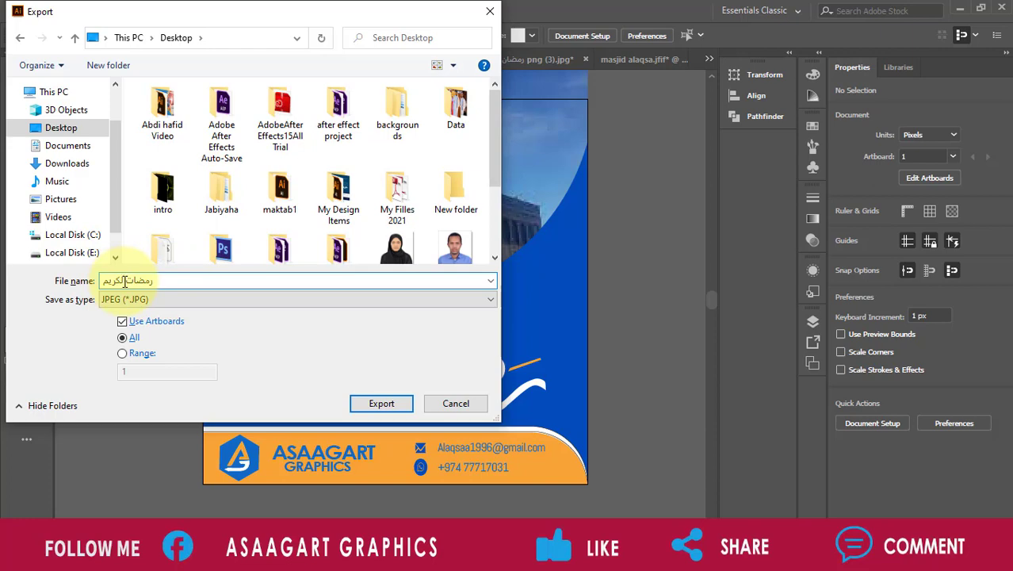
{"action": "left_click", "coordinate": [379, 405]}
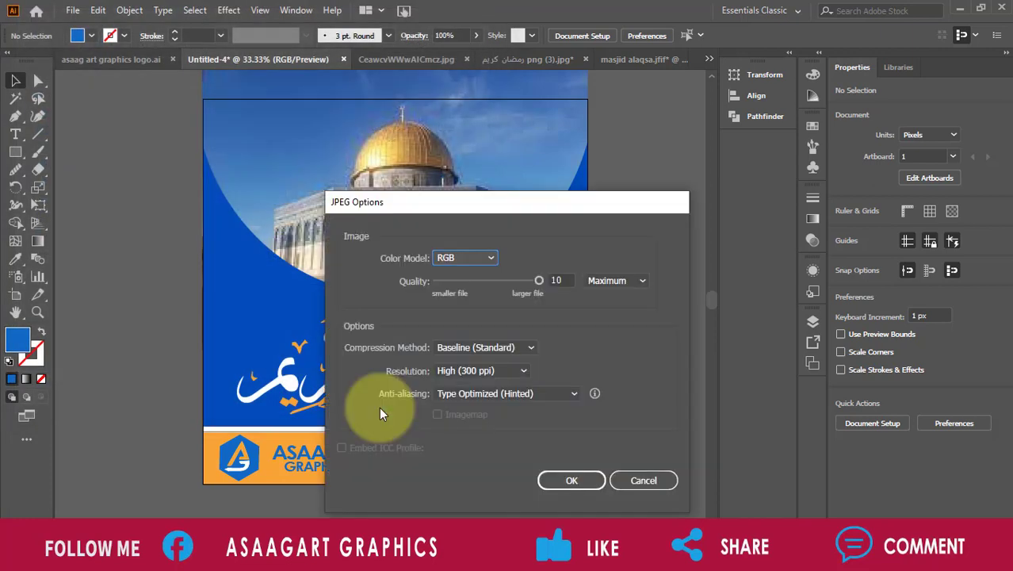
{"action": "left_click", "coordinate": [561, 480]}
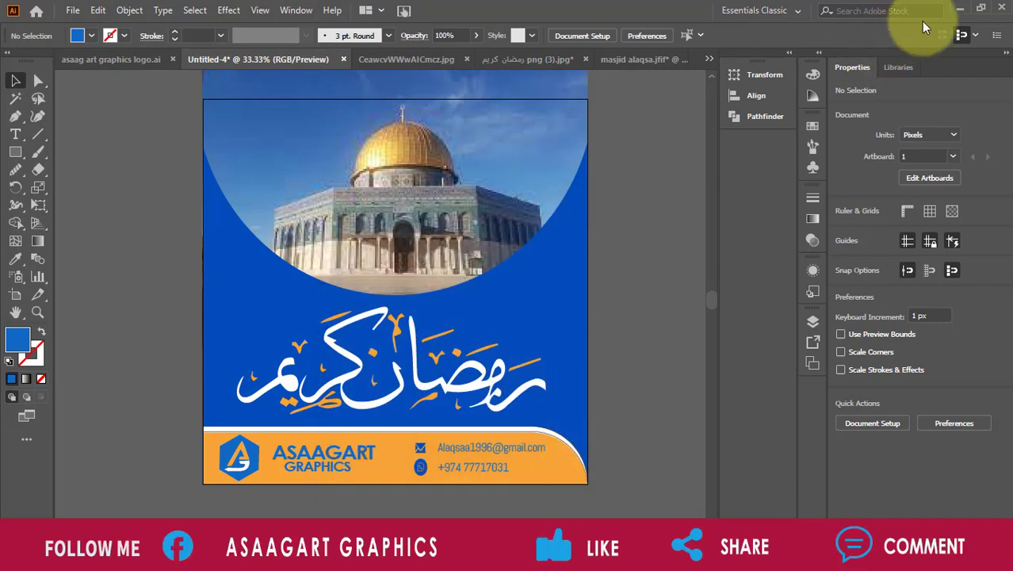
- Switch to the Windows desktop and open the exported poster image رمضات الكريم-01 for viewing
{"action": "left_click", "coordinate": [960, 9]}
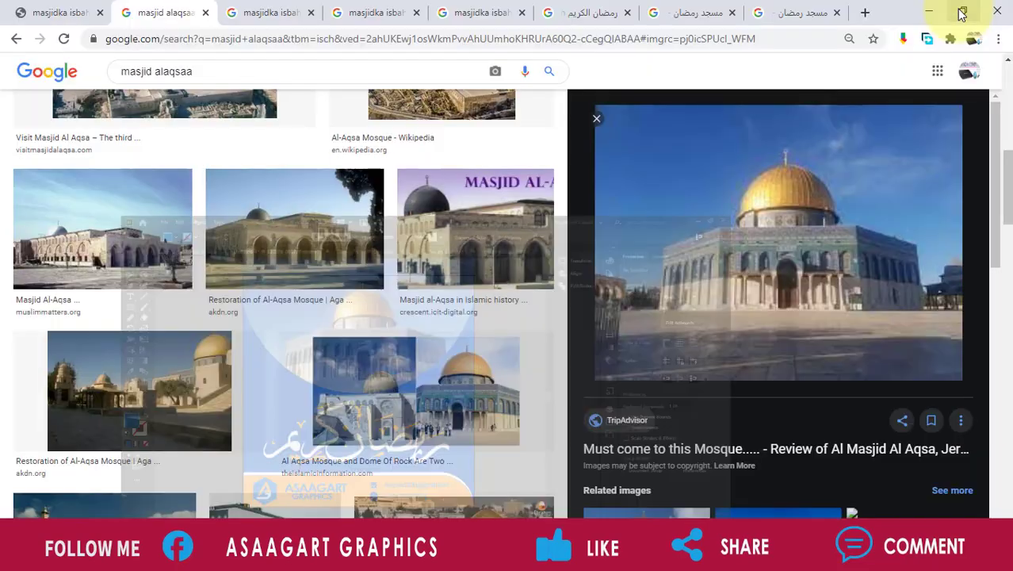
{"action": "left_click", "coordinate": [932, 9]}
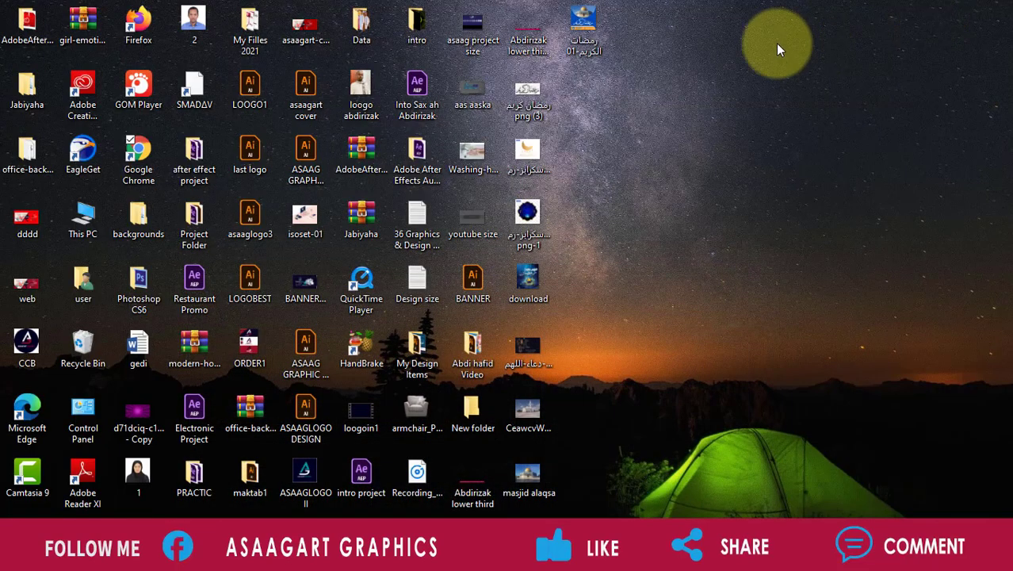
{"action": "double_click", "coordinate": [600, 11]}
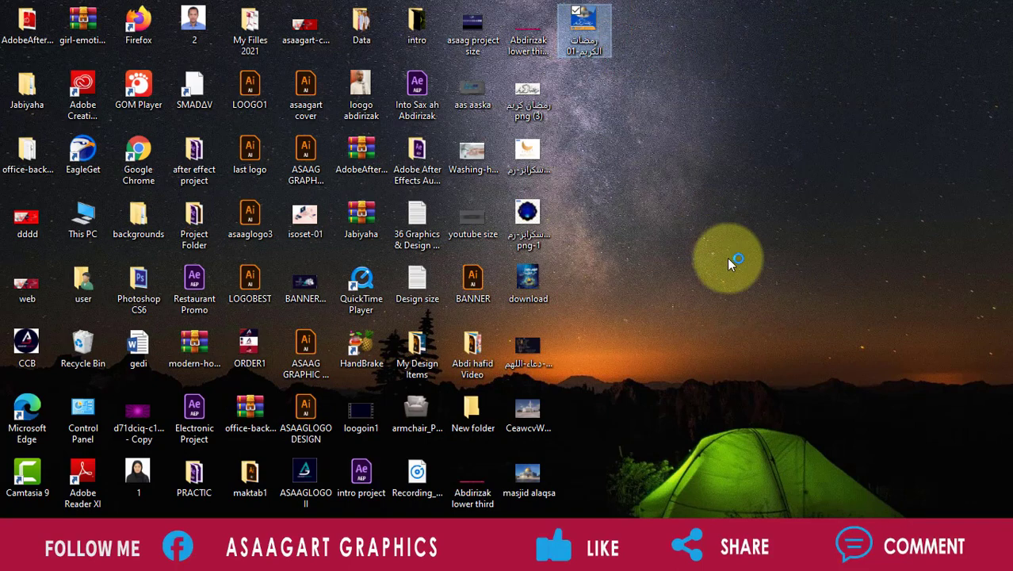